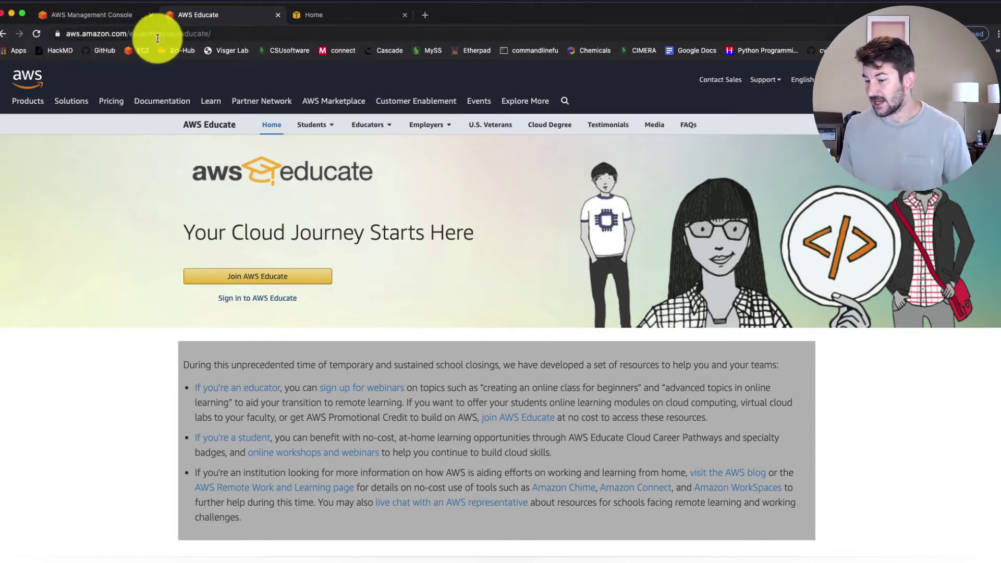
# Open the AWS Educate site from the Google results for "aws educate" and go to its Join AWS Educate registration.
pyautogui.press('super+bracketleft')
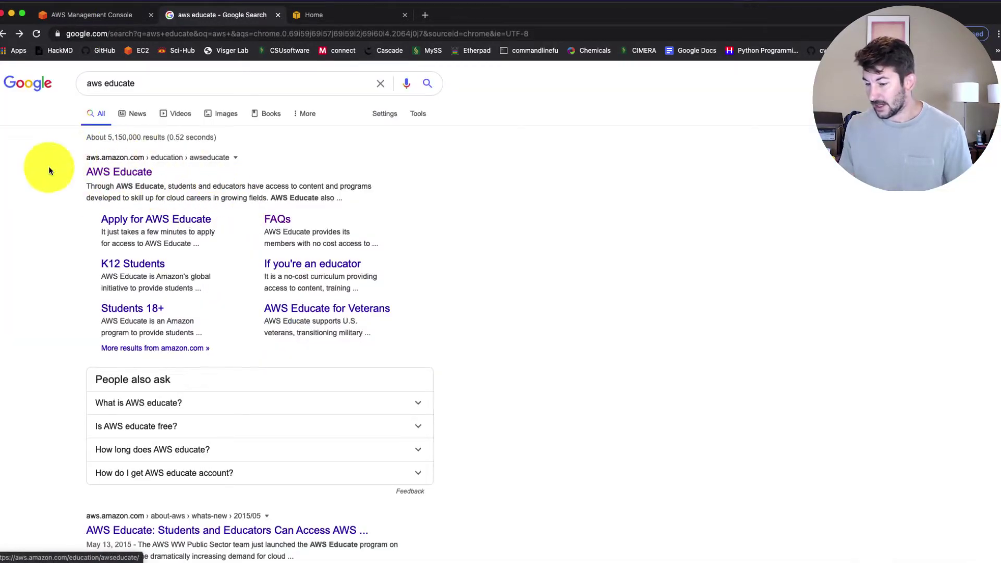
pyautogui.click(117, 174)
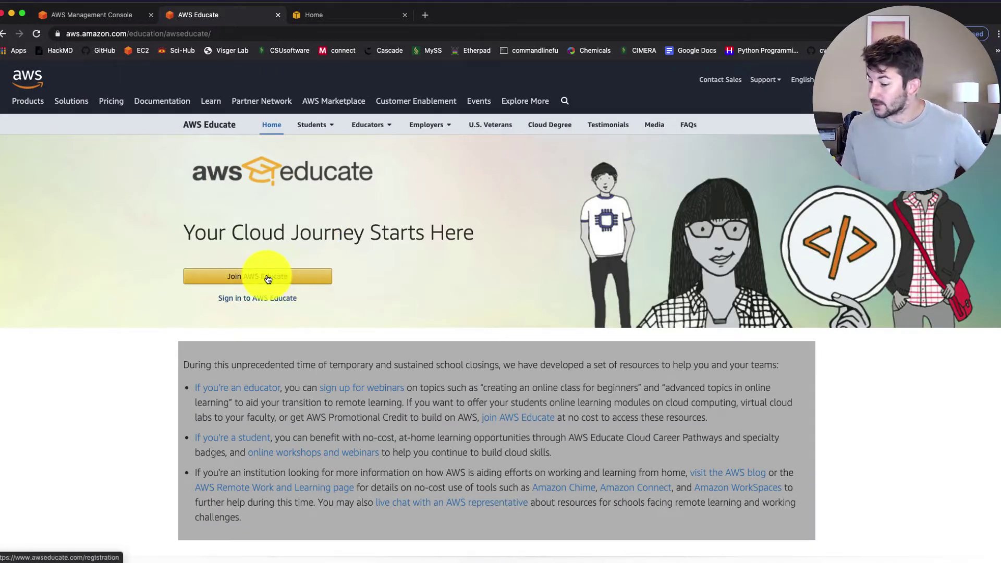
pyautogui.click(267, 276)
# Switch to Preview to review the saved AWS Educate application screenshots, close them, and return to the AWS Educate home page in the browser.
pyautogui.press('super+Tab')
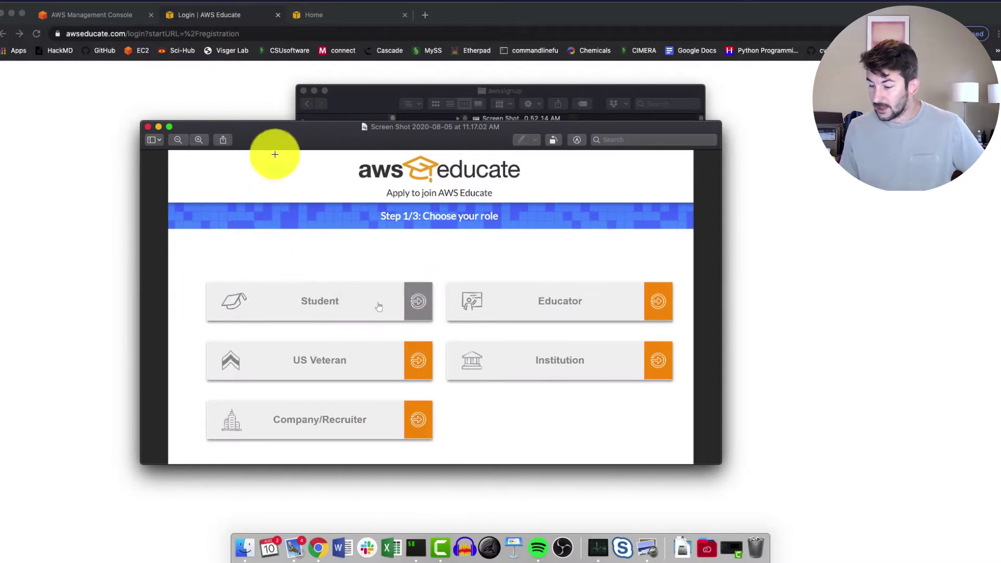
pyautogui.click(148, 128)
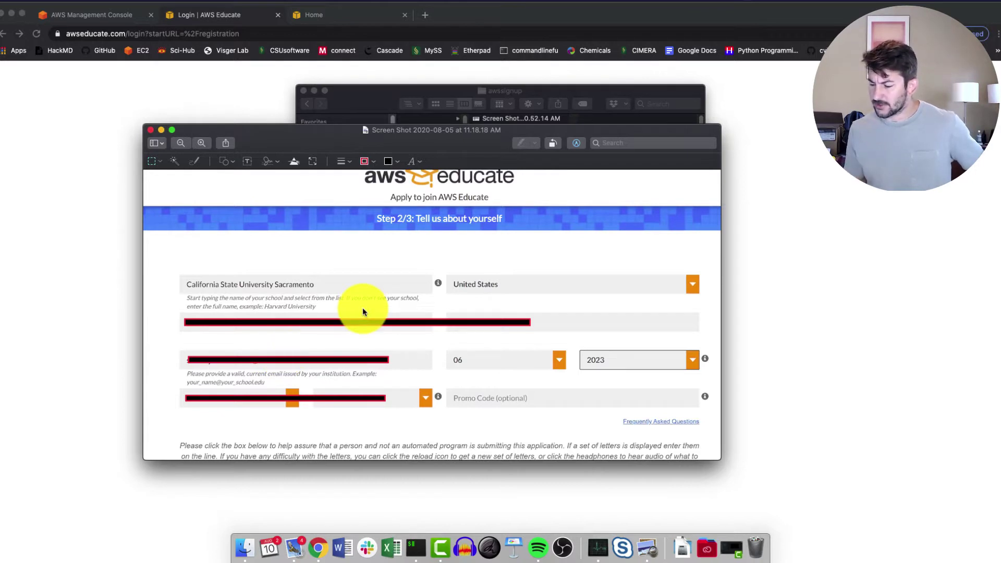
pyautogui.click(305, 92)
pyautogui.click(151, 130)
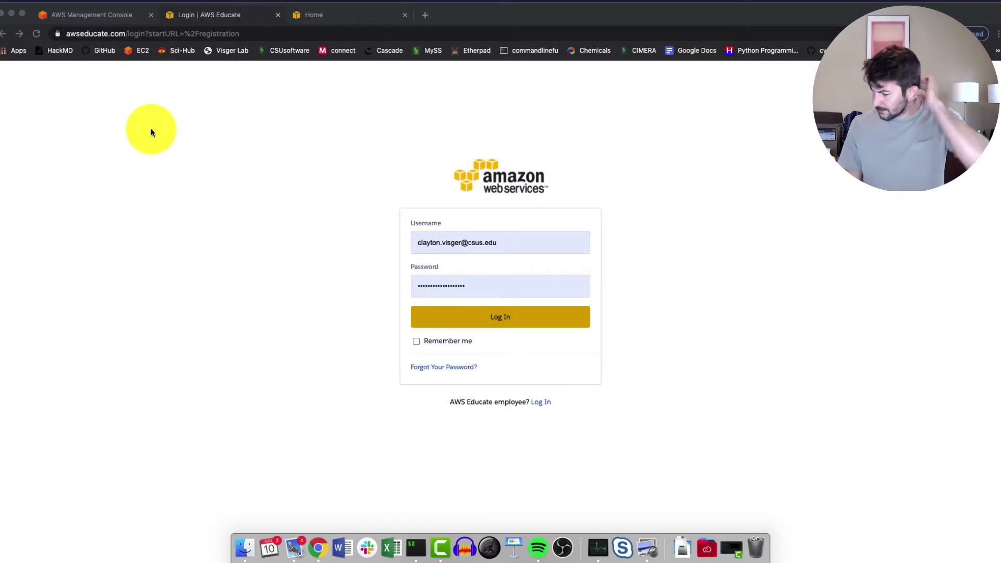
pyautogui.click(172, 34)
pyautogui.press('Return')
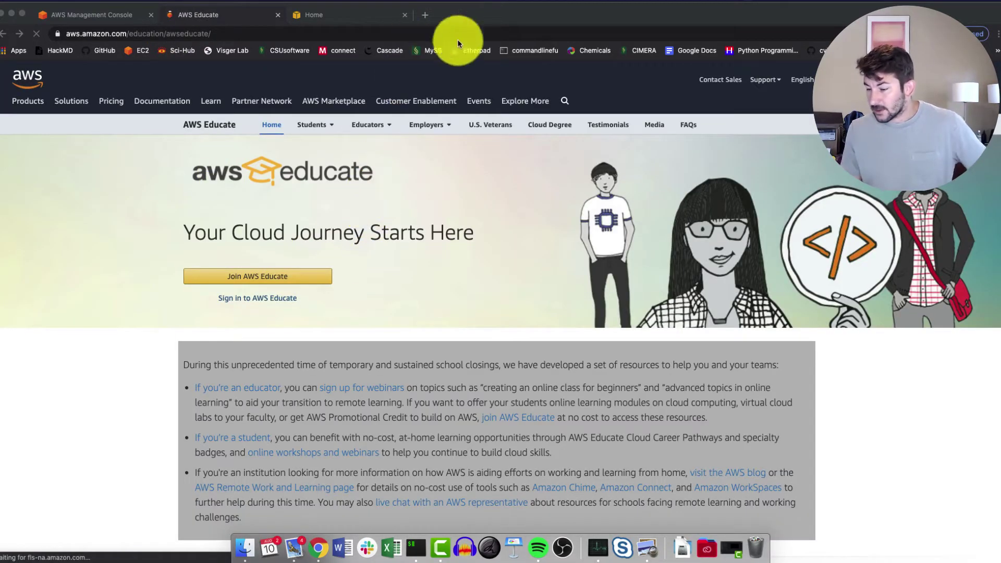
# From the signed-in AWS Educate portal, open the AWS Account page and go to the AWS account.
pyautogui.click(324, 17)
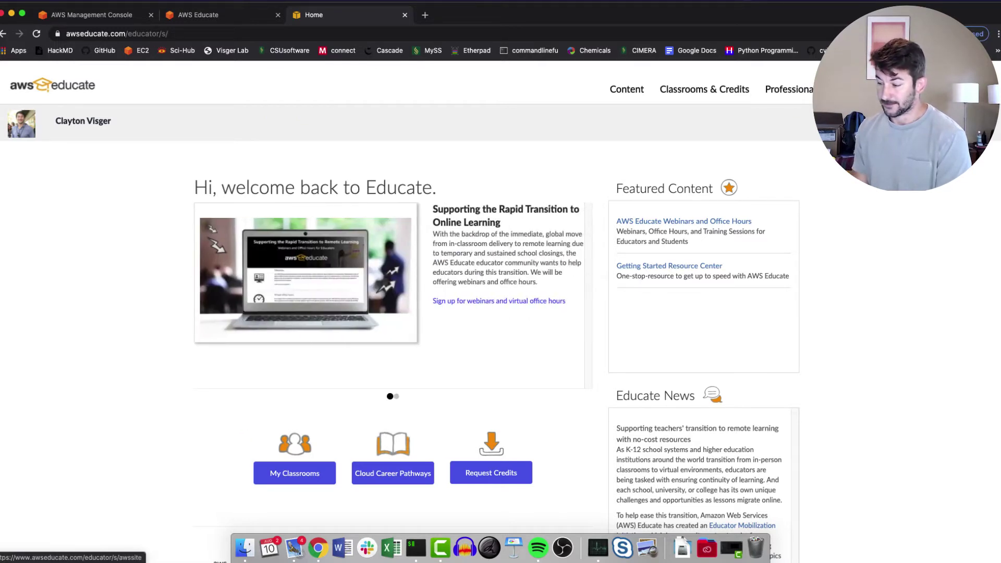
pyautogui.click(886, 89)
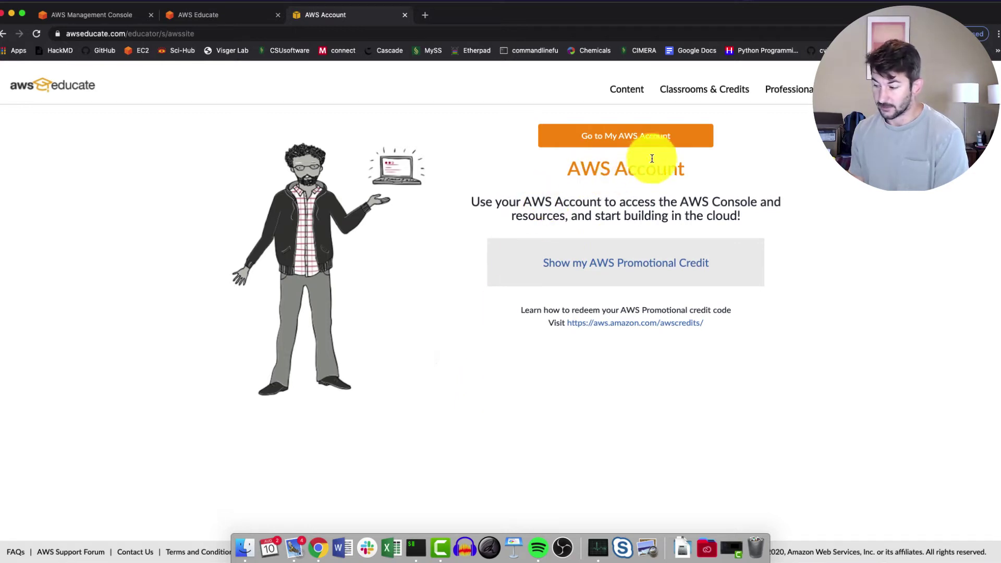
pyautogui.click(634, 134)
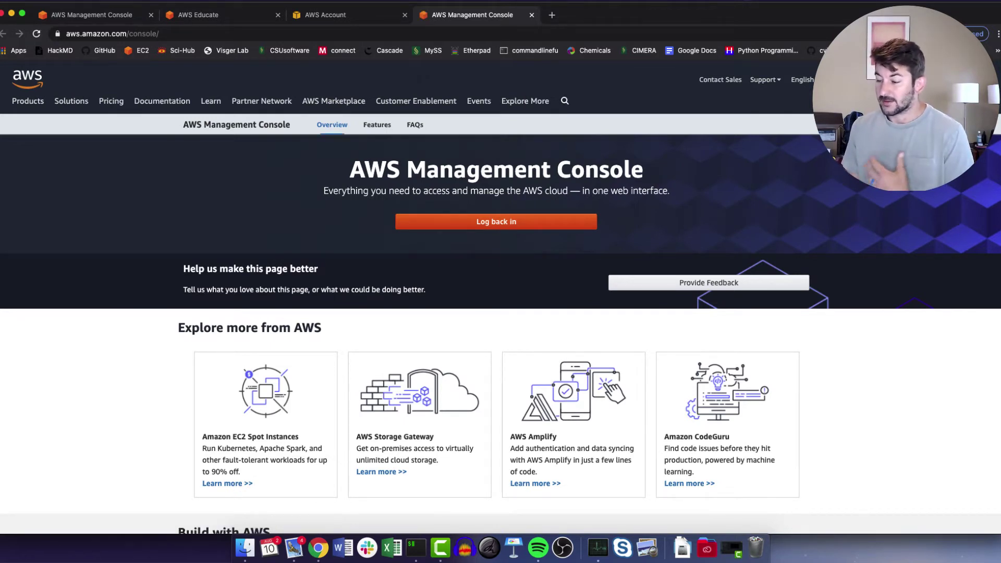
# In the signed-in AWS Management Console, open EC2 from the recently visited services and display its Instances list.
pyautogui.click(115, 16)
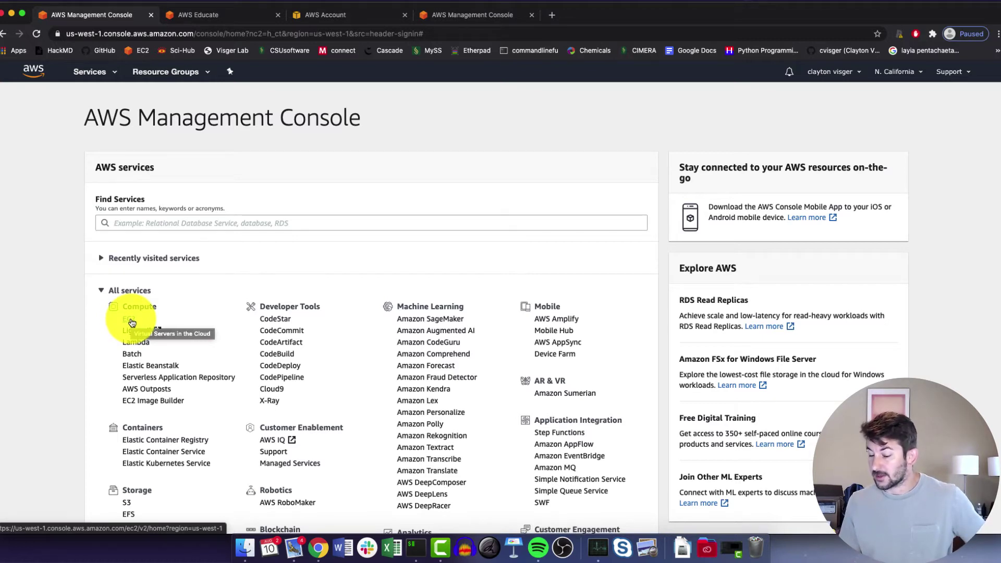
pyautogui.click(99, 290)
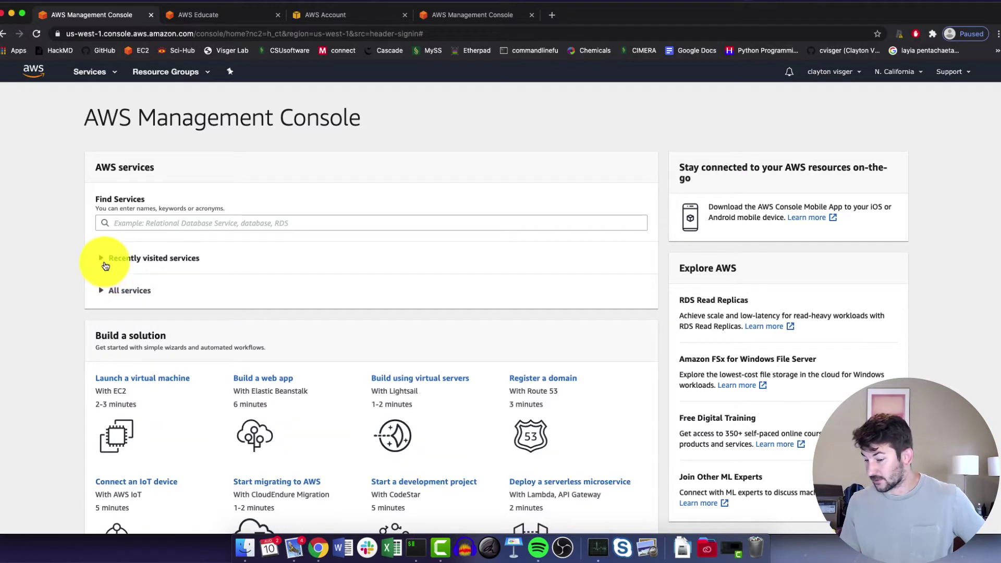
pyautogui.click(104, 262)
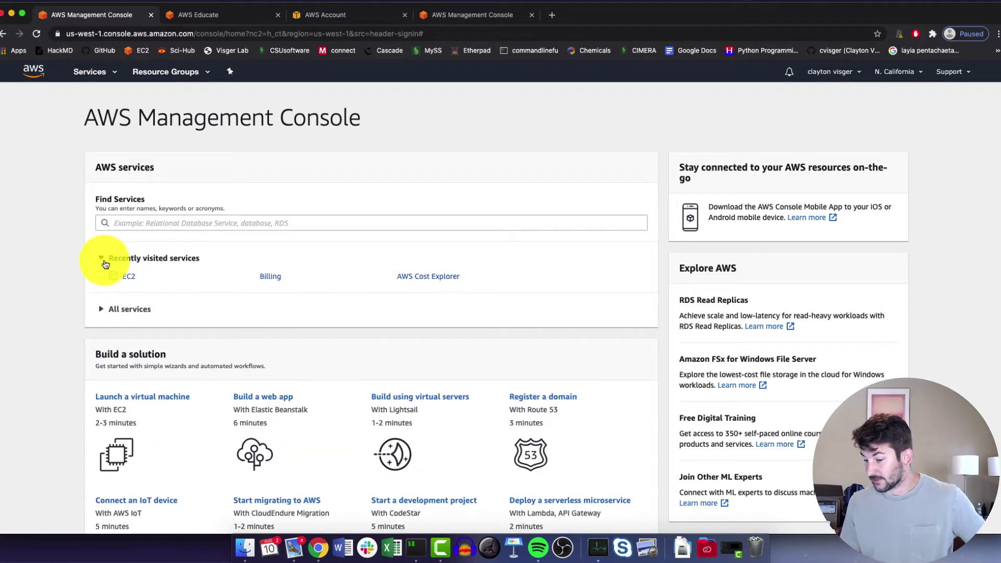
pyautogui.click(130, 278)
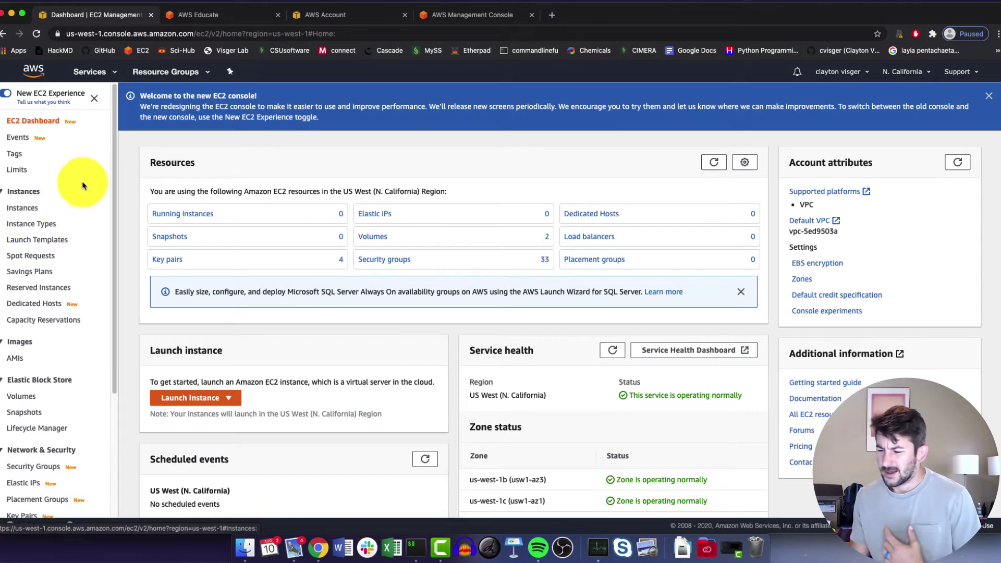
pyautogui.click(35, 210)
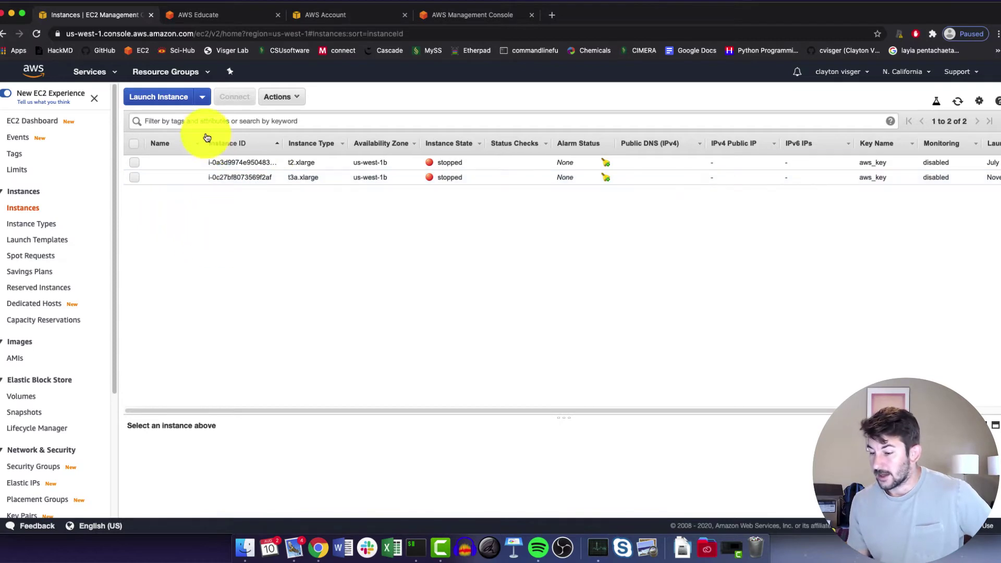
# Start launching a new instance with the Ubuntu Server 18.04 LTS (HVM), SSD Volume Type image.
pyautogui.click(171, 100)
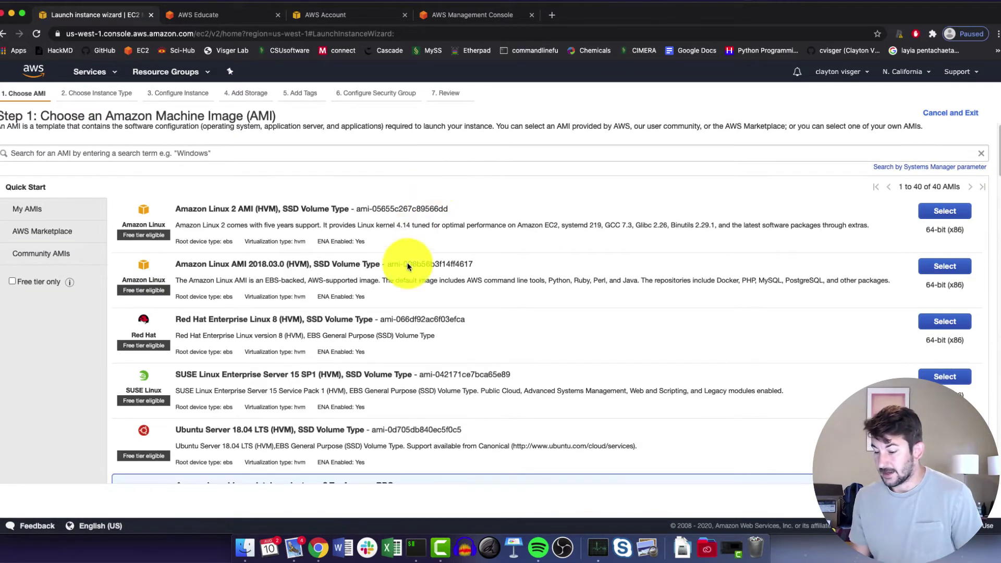
pyautogui.scroll(-1, 409, 371)
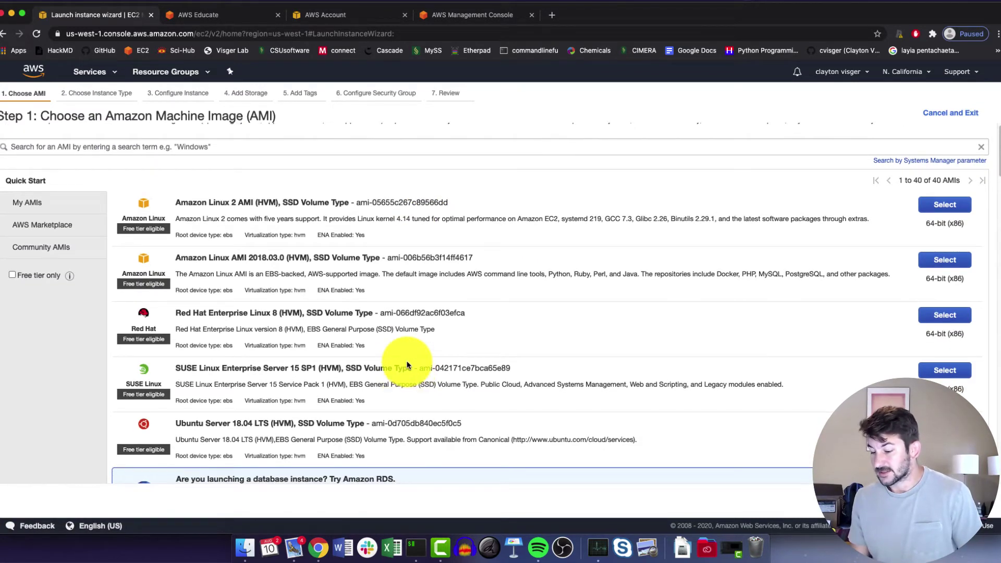
pyautogui.scroll(-5, 408, 364)
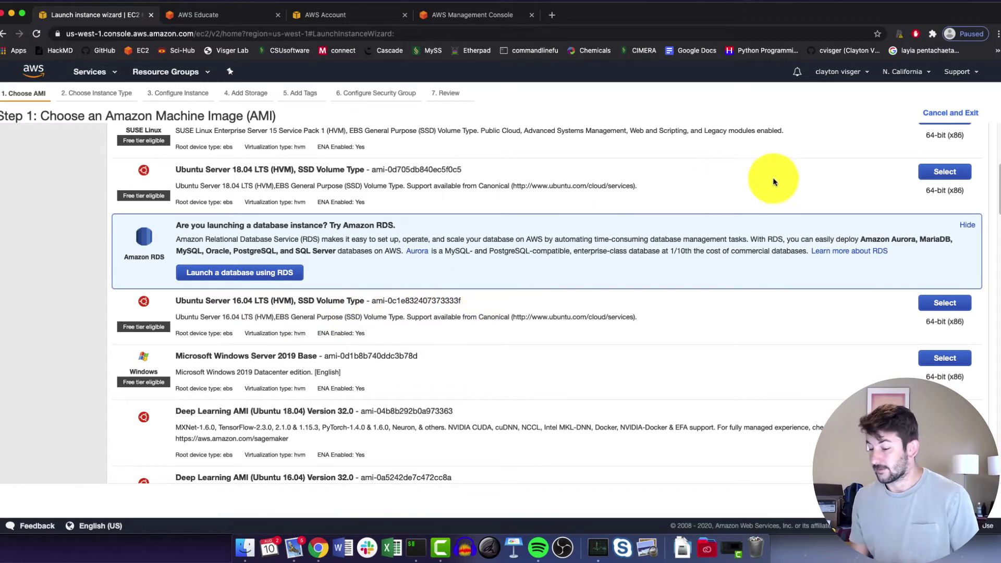
pyautogui.click(937, 170)
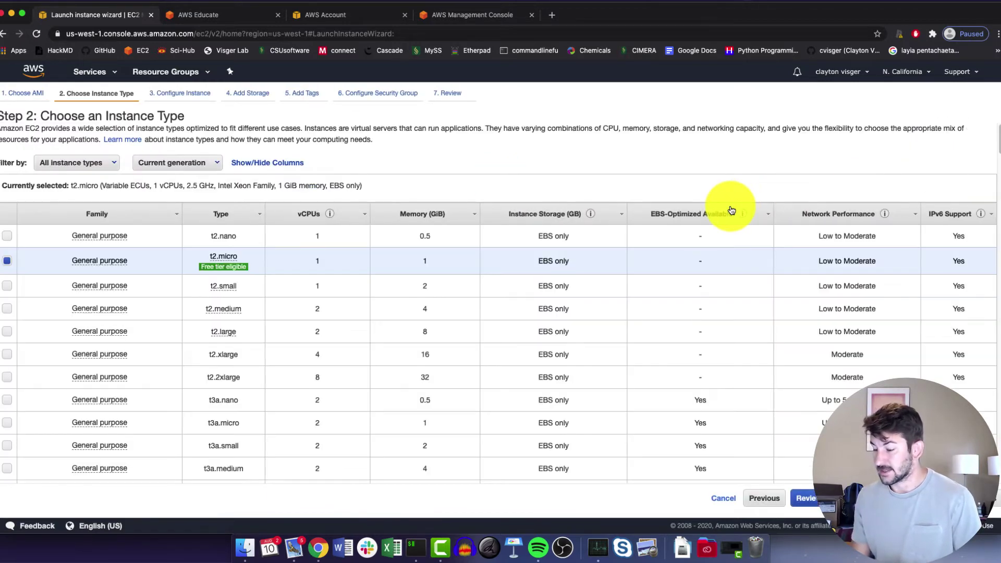
# Select the general purpose m4.large instance type for the new instance.
pyautogui.scroll(-1, 292, 317)
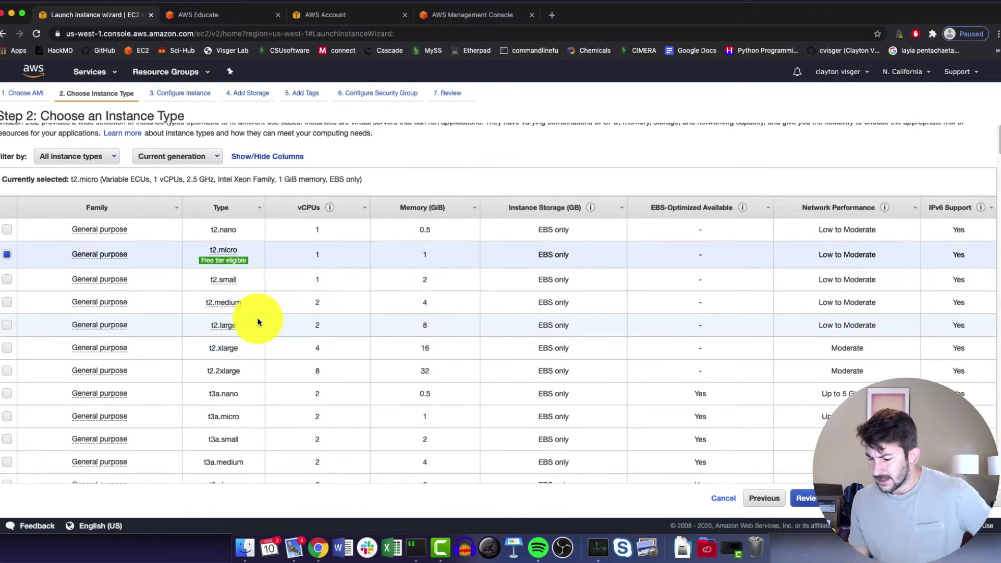
pyautogui.scroll(-5, 257, 312)
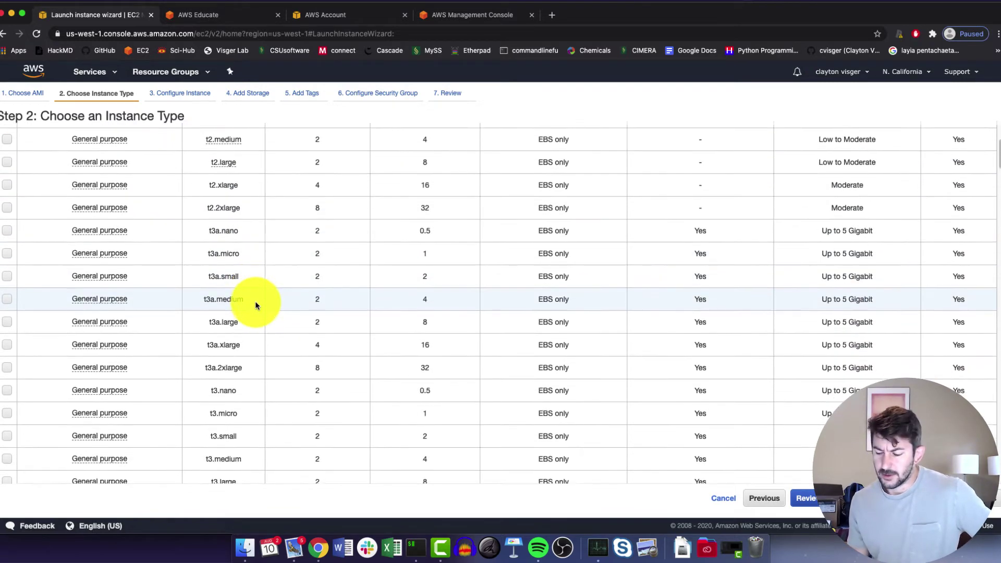
pyautogui.scroll(-1, 254, 305)
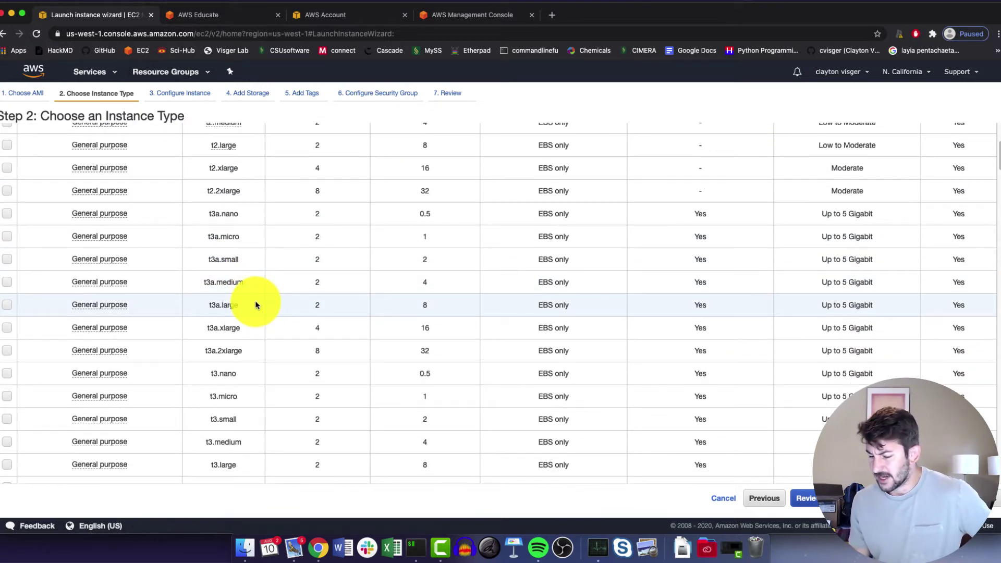
pyautogui.scroll(-10, 254, 301)
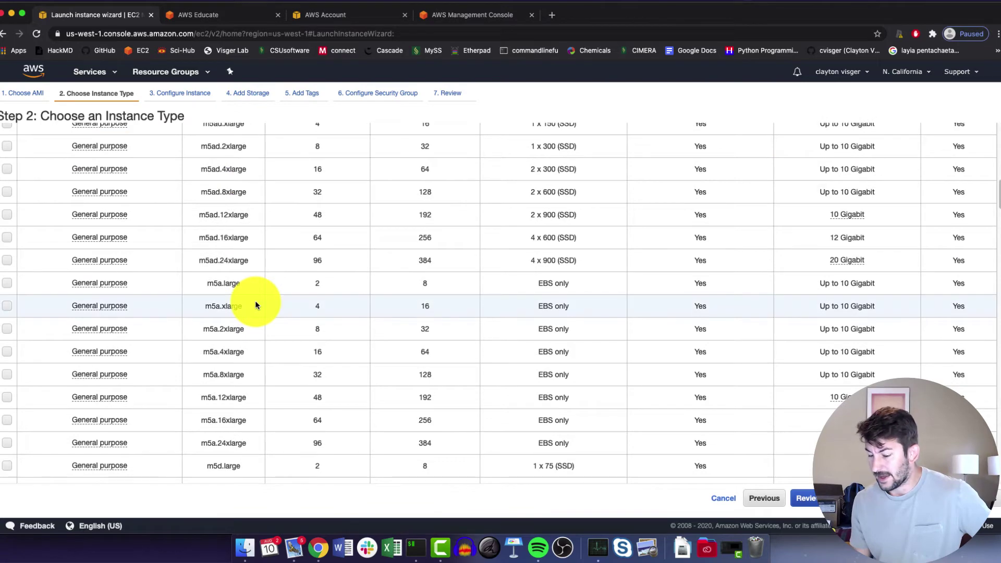
pyautogui.scroll(-12, 255, 305)
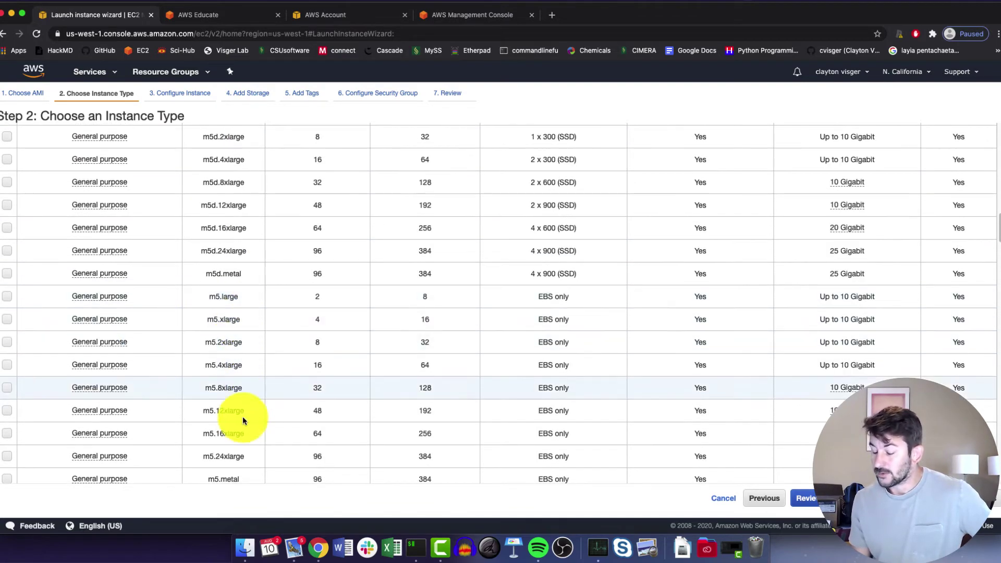
pyautogui.scroll(-15, 253, 383)
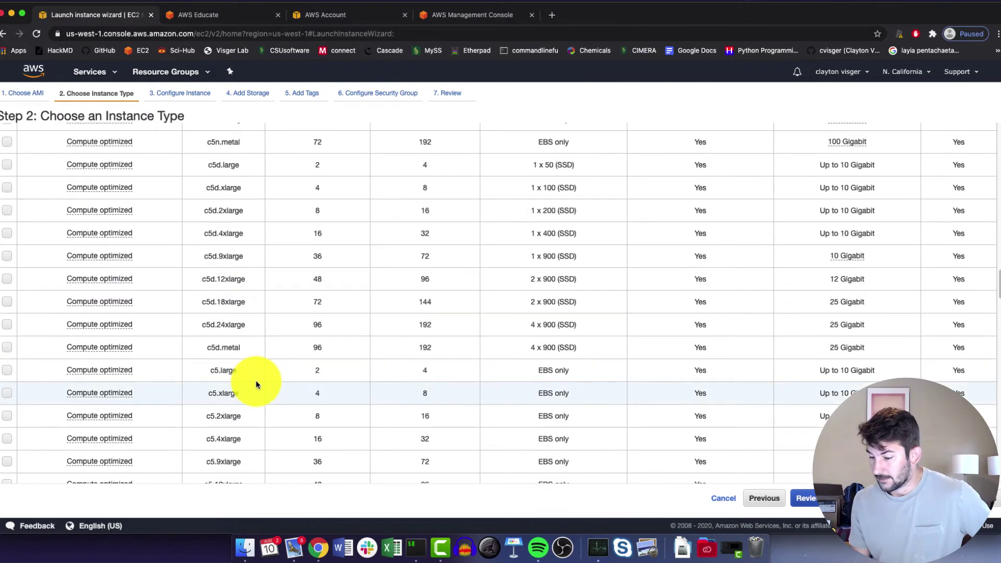
pyautogui.scroll(-20, 255, 381)
pyautogui.scroll(-20, 253, 383)
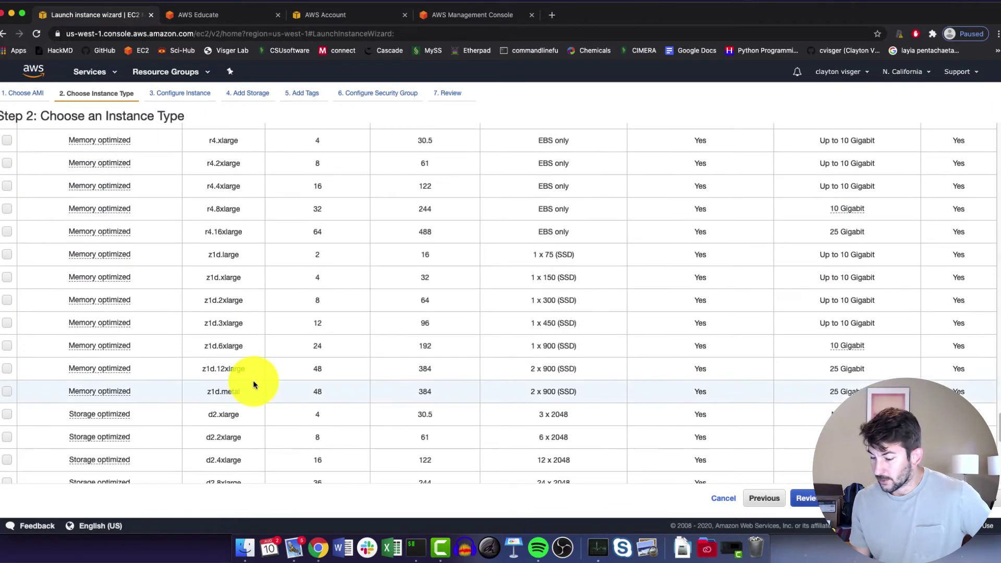
pyautogui.scroll(20, 251, 384)
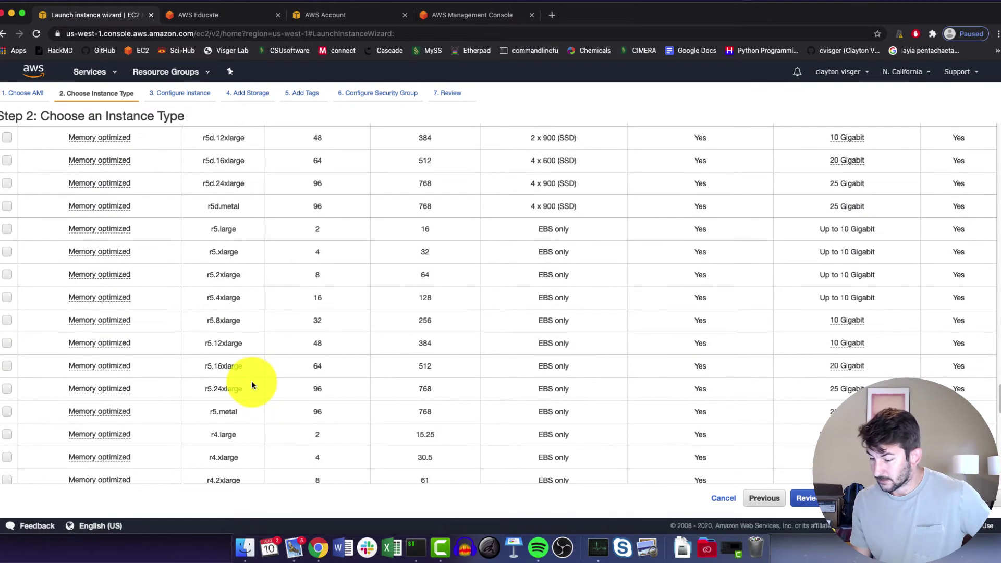
pyautogui.scroll(8, 251, 381)
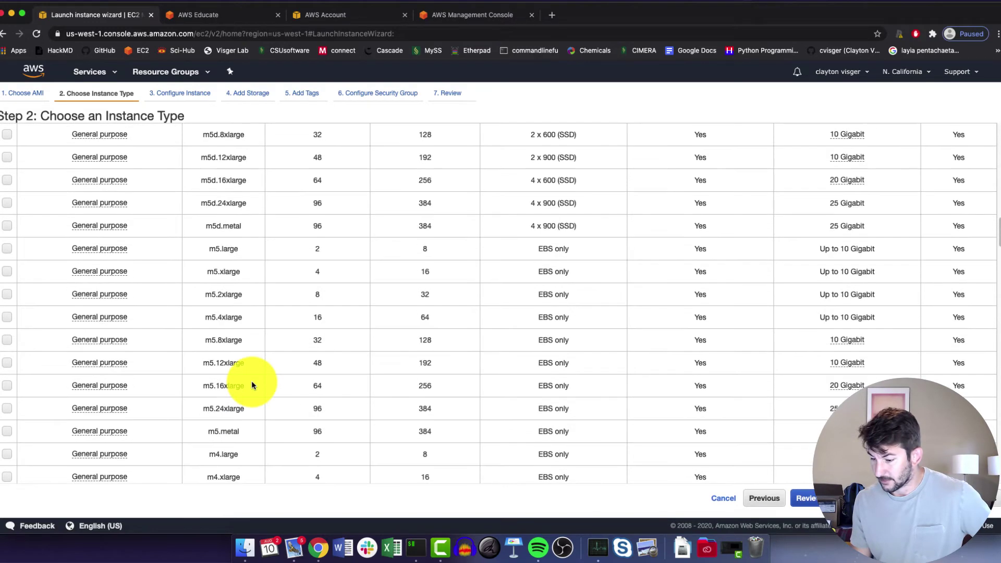
pyautogui.scroll(-3, 248, 320)
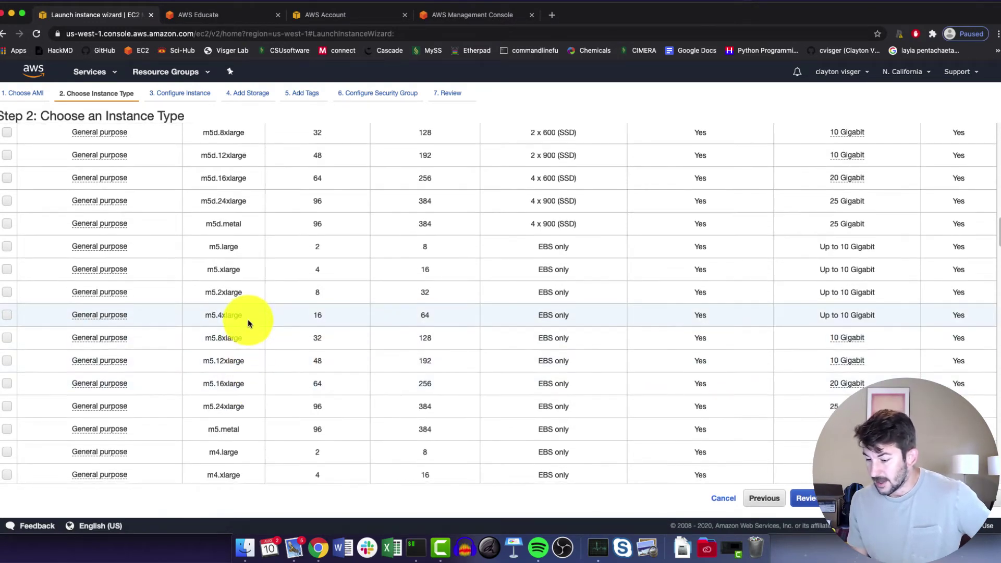
pyautogui.scroll(-1, 237, 399)
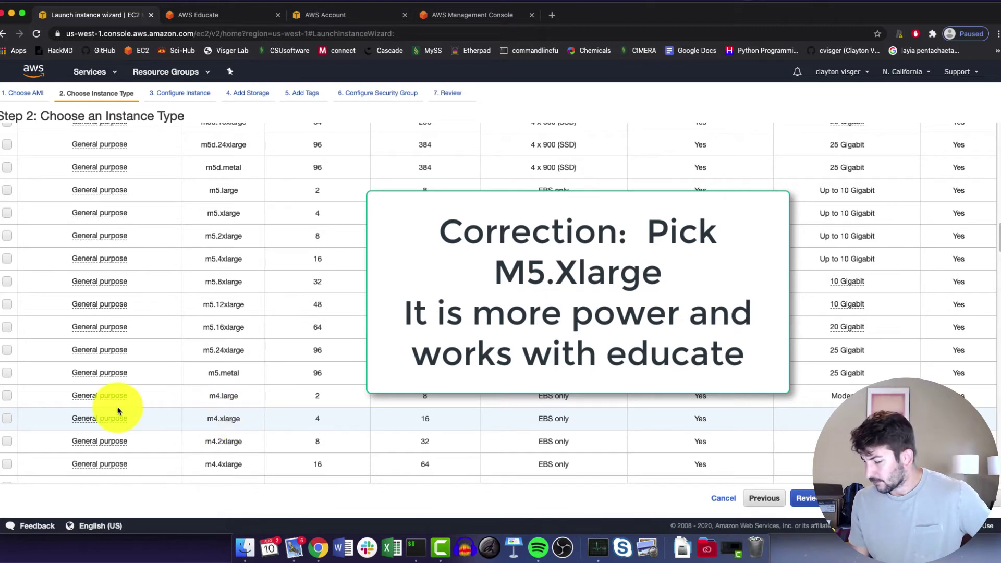
pyautogui.click(8, 397)
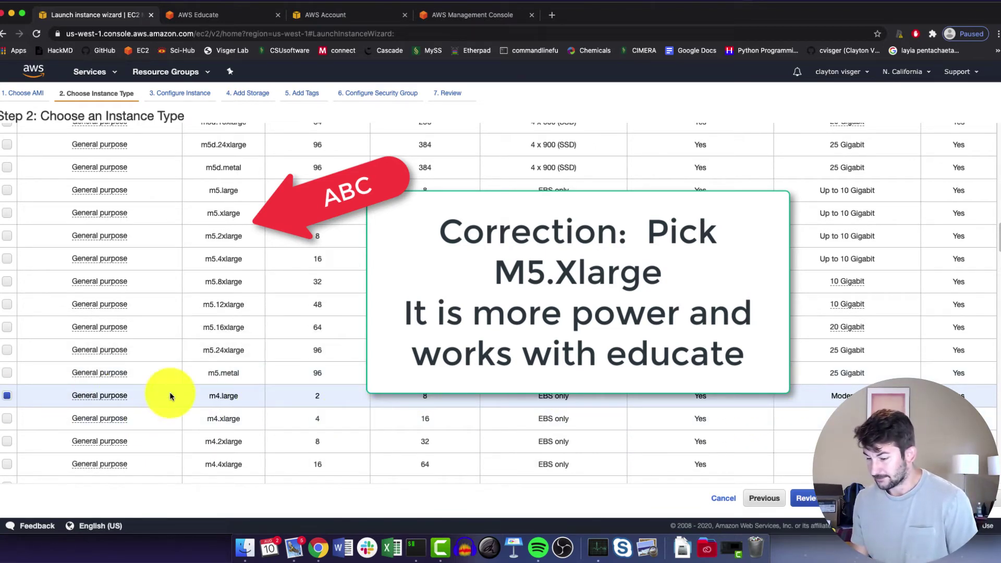
# Keep the default instance details, set the root volume size to 30 GiB, and proceed to the launch review.
pyautogui.scroll(-4, 167, 395)
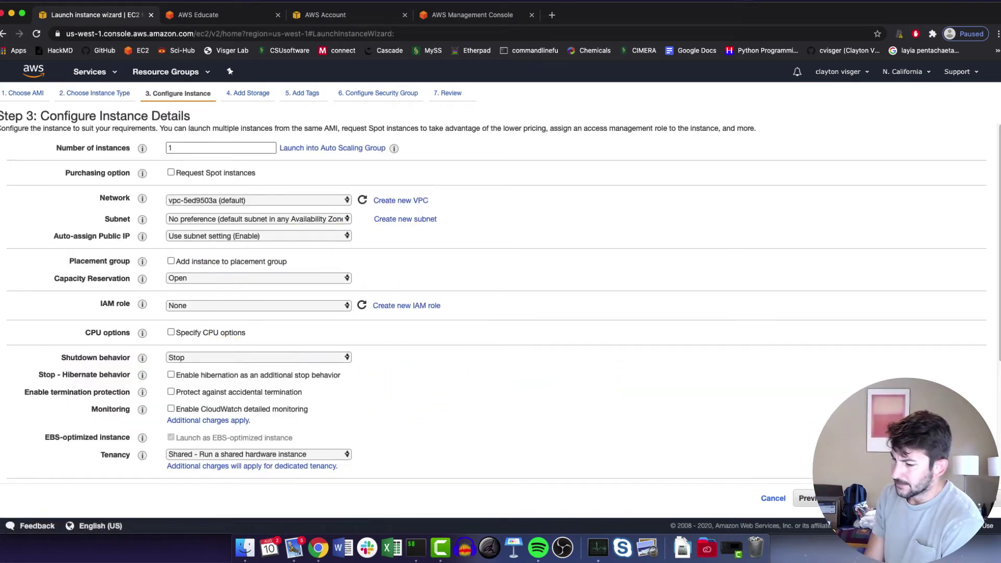
pyautogui.click(980, 498)
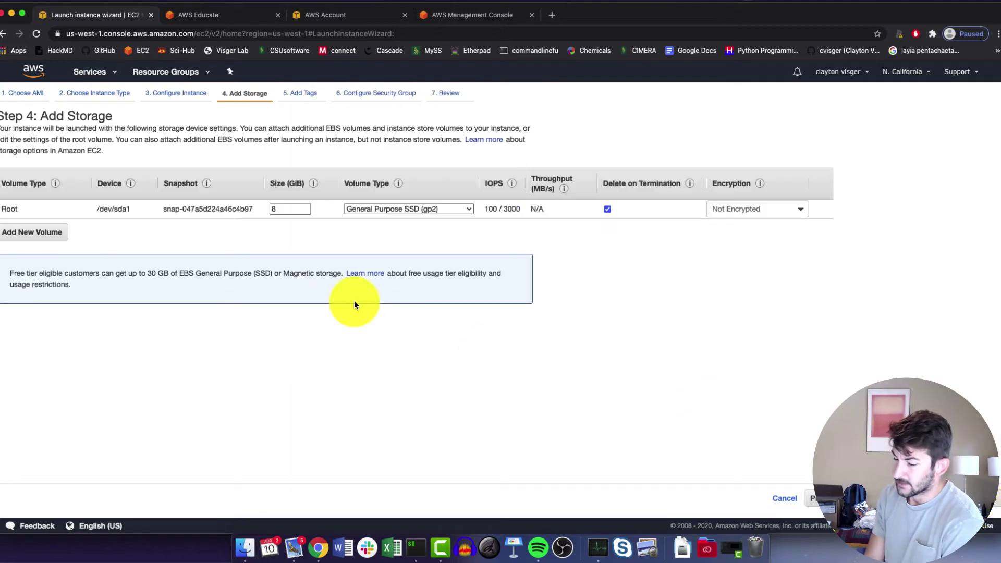
pyautogui.click(293, 211)
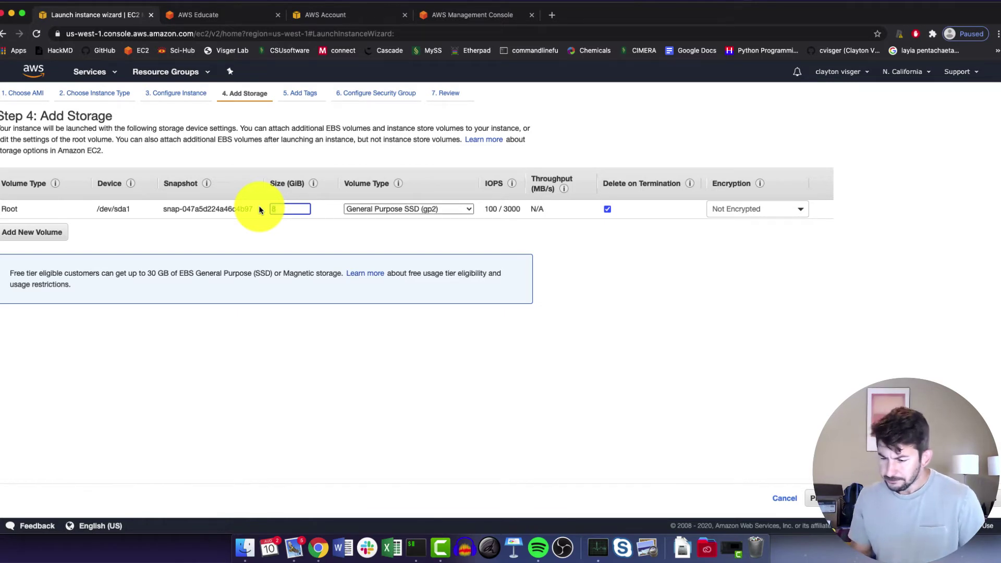
pyautogui.write('30')
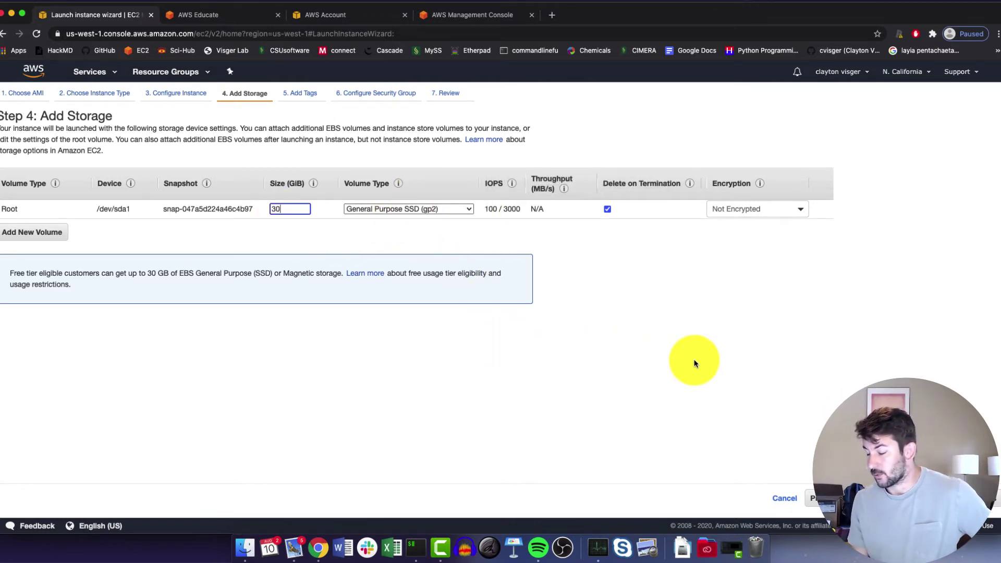
pyautogui.click(881, 497)
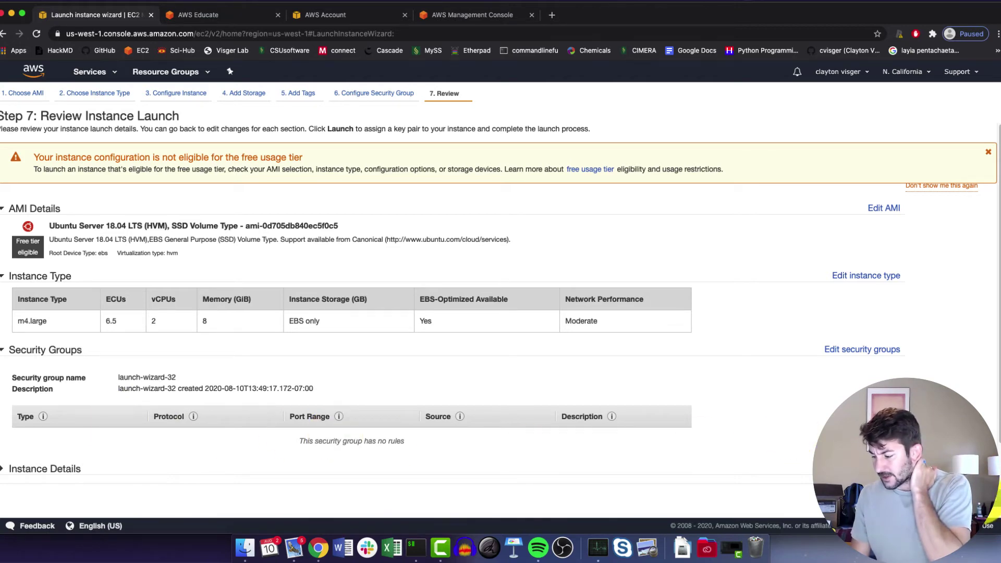
# Proceed to launch, create a new key pair named awsedu for the instance, and download its private key file.
pyautogui.click(975, 498)
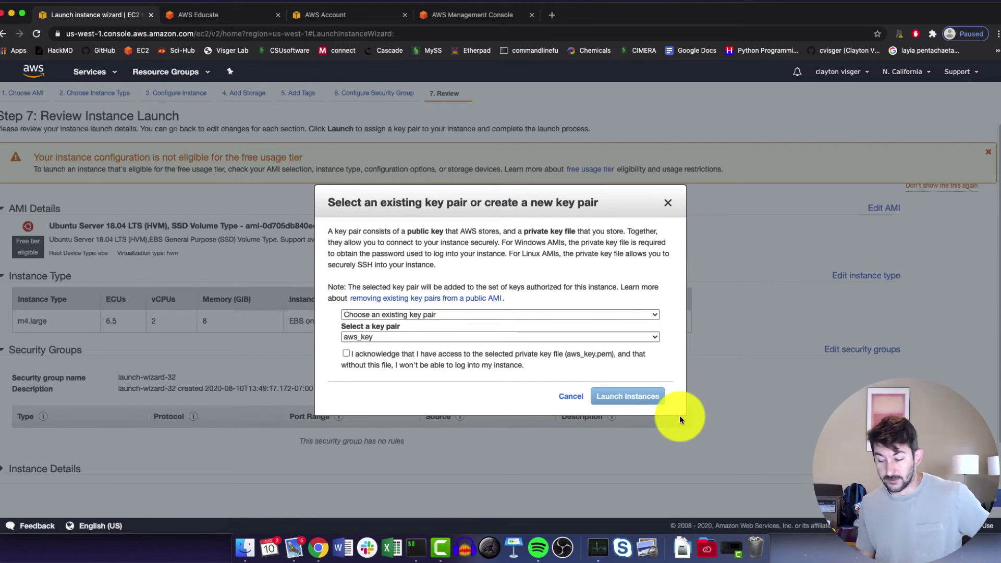
pyautogui.click(383, 315)
pyautogui.click(418, 327)
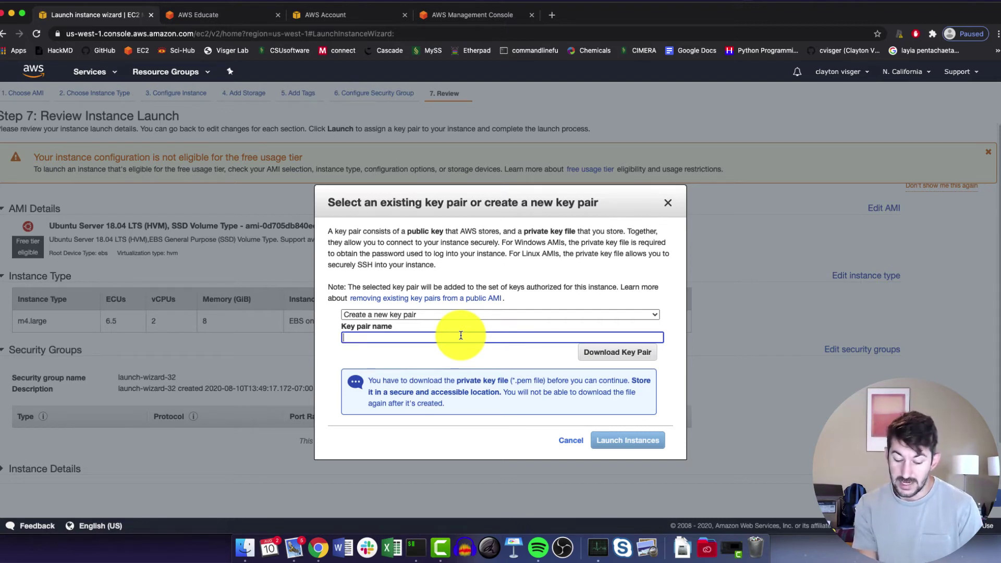
pyautogui.write('key.peh')
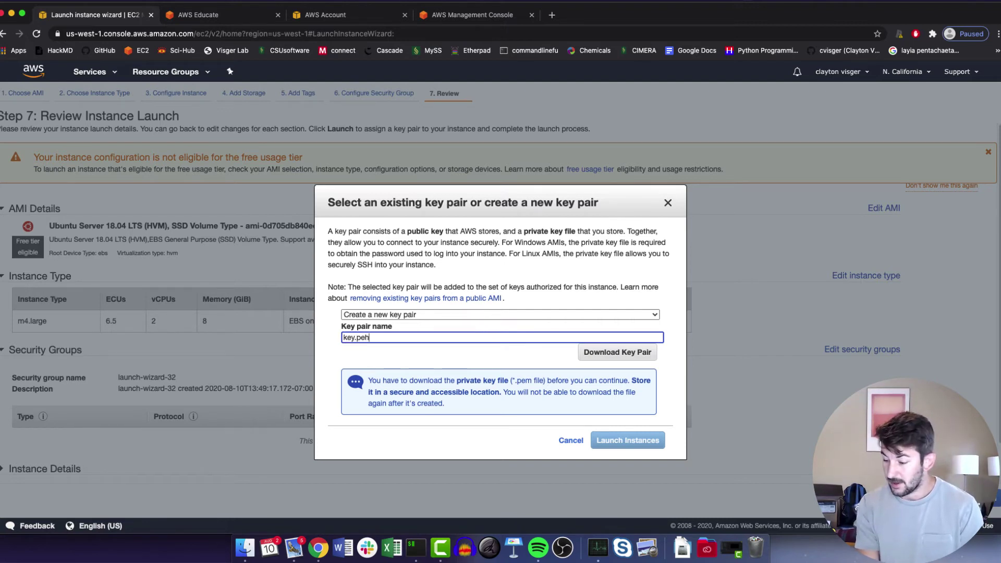
pyautogui.press('BackSpace')
pyautogui.press('BackSpace')
pyautogui.press('BackSpace')
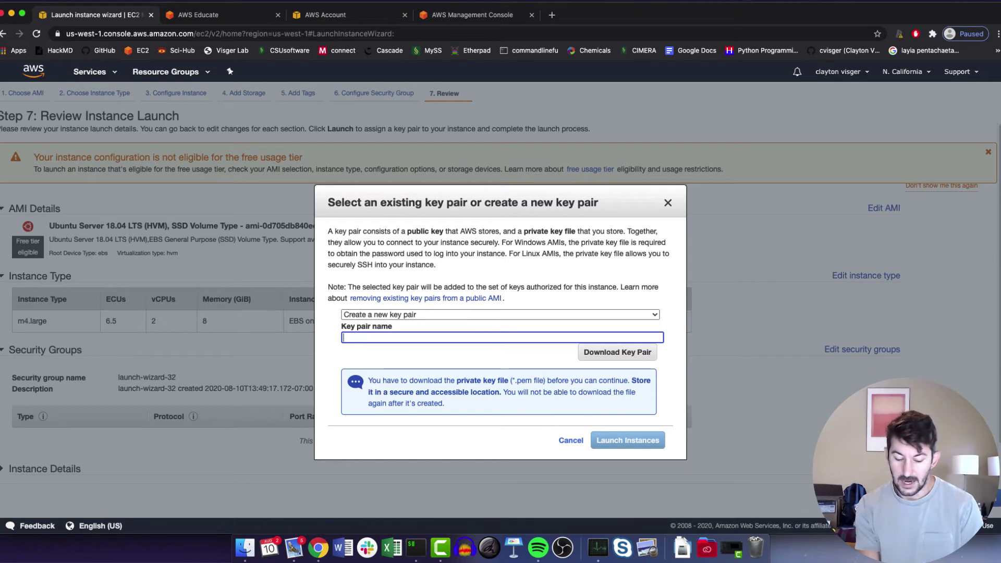
pyautogui.write('awseduc')
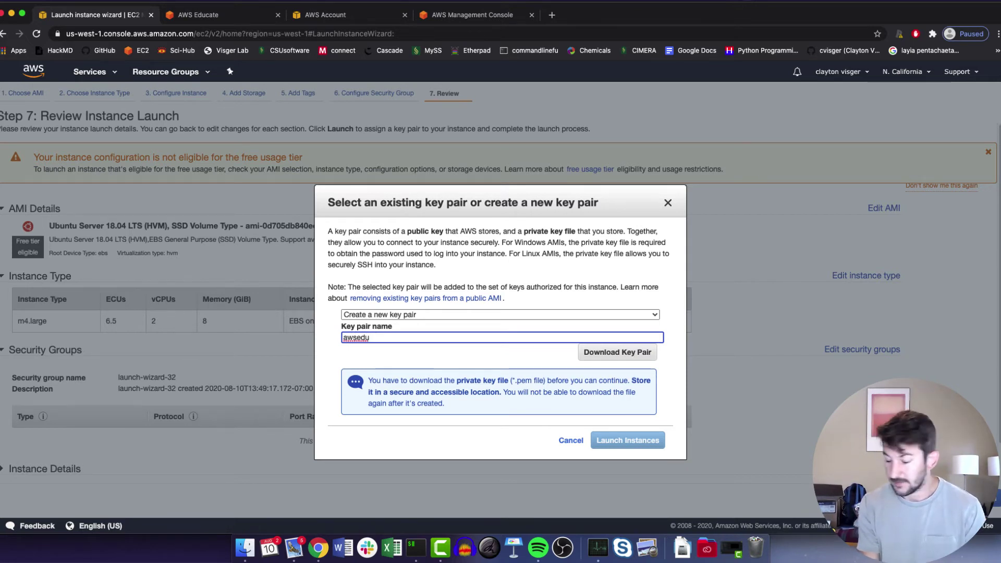
pyautogui.click(594, 353)
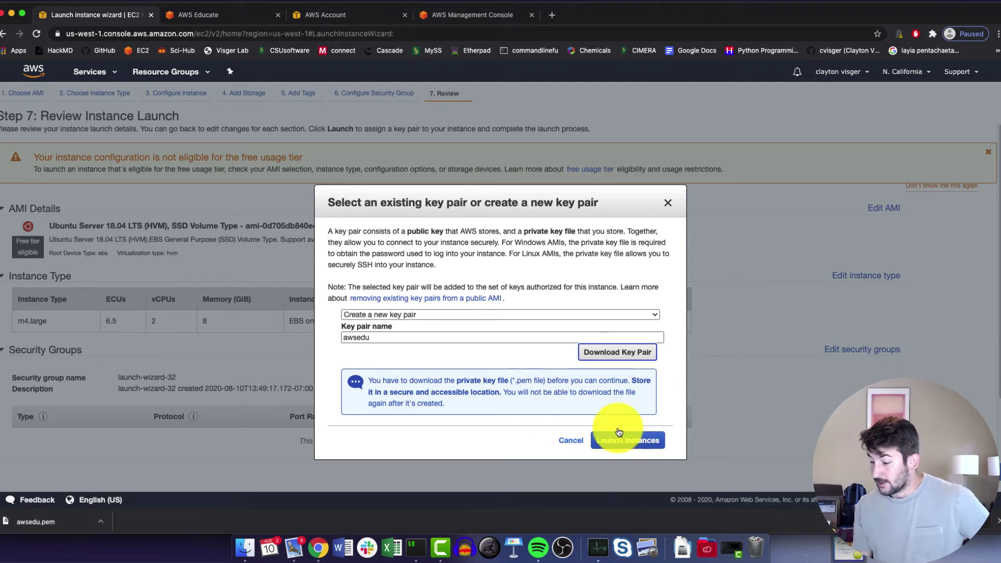
# Launch the instance with the new key pair, view its entry, and display the full, unfiltered Instances list.
pyautogui.click(624, 444)
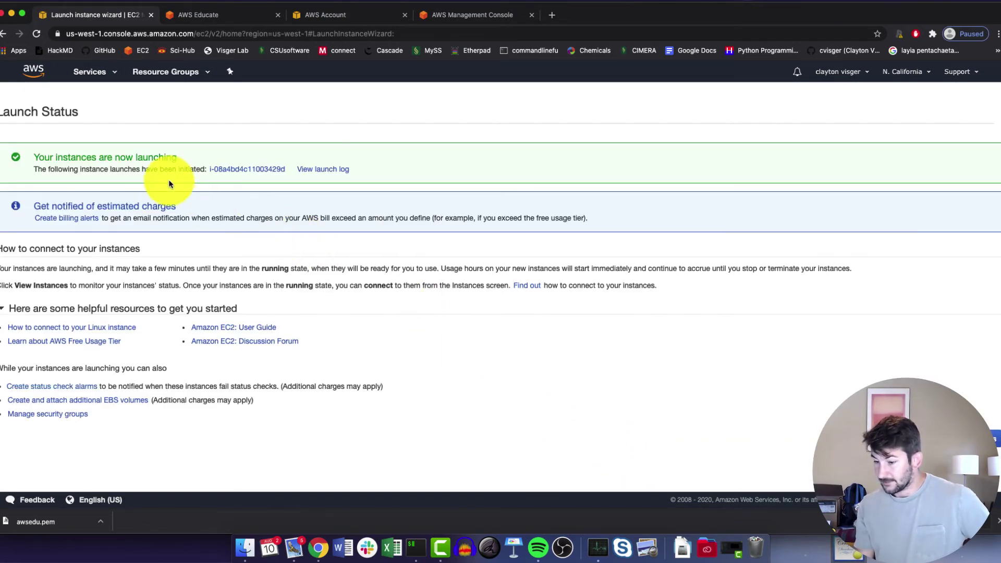
pyautogui.click(251, 169)
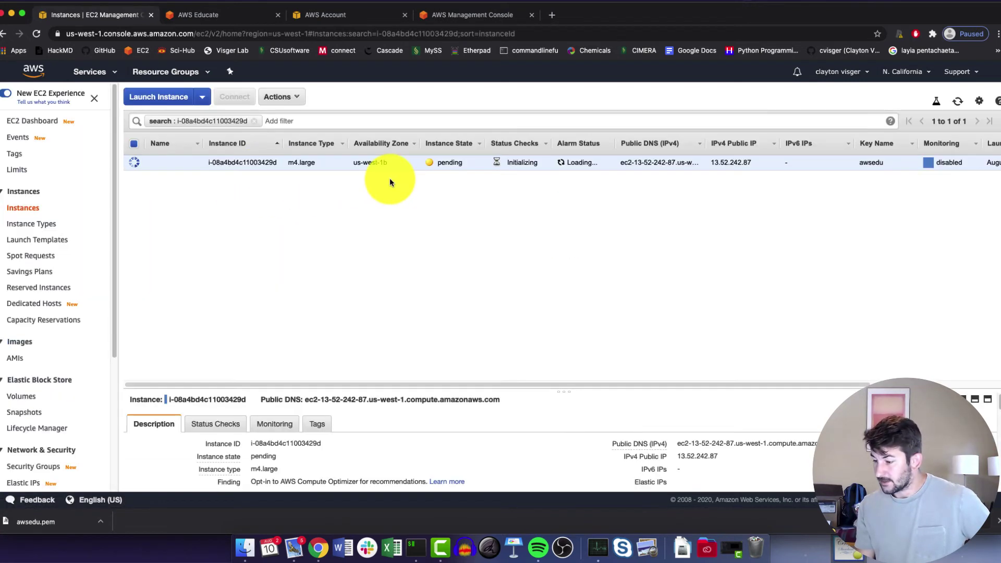
pyautogui.click(134, 143)
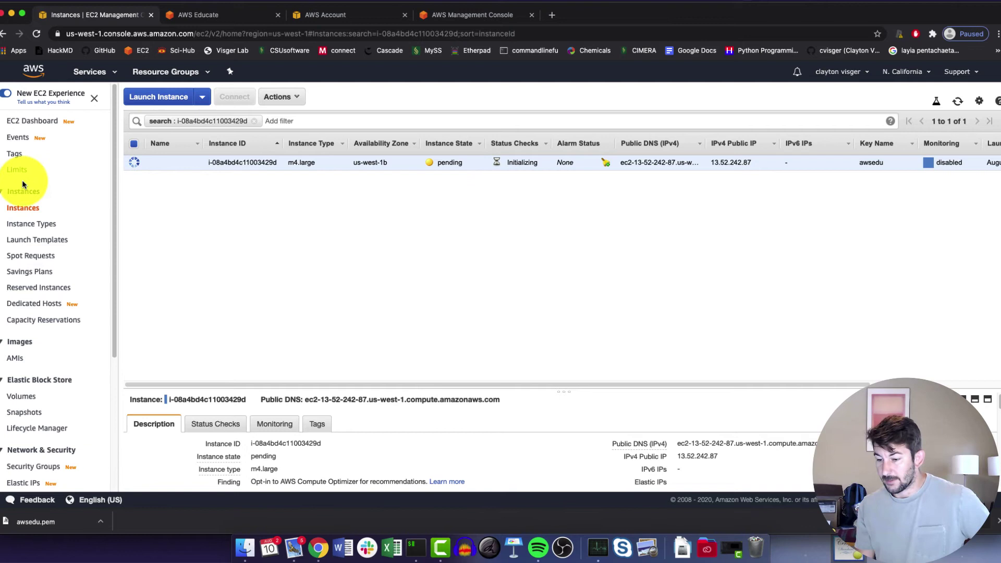
pyautogui.click(21, 207)
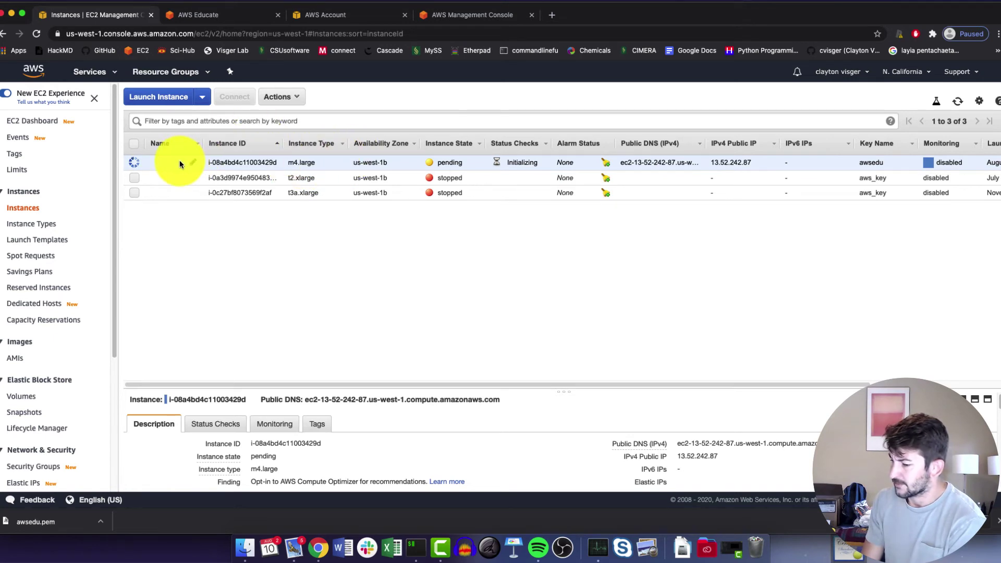
# Name the newly launched m4.large instance awseducate in the Instances list.
pyautogui.click(193, 162)
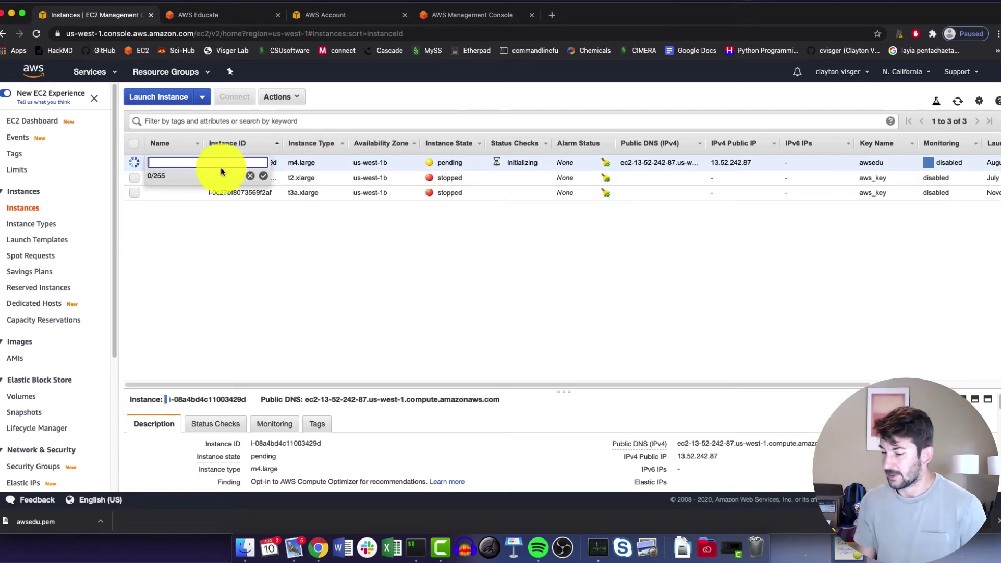
pyautogui.write('awseducate')
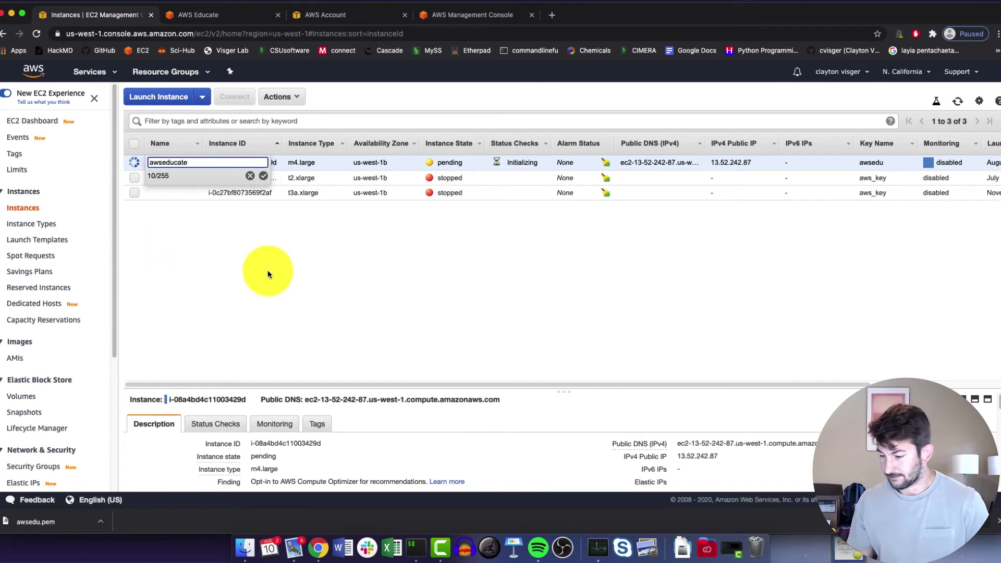
pyautogui.press('Return')
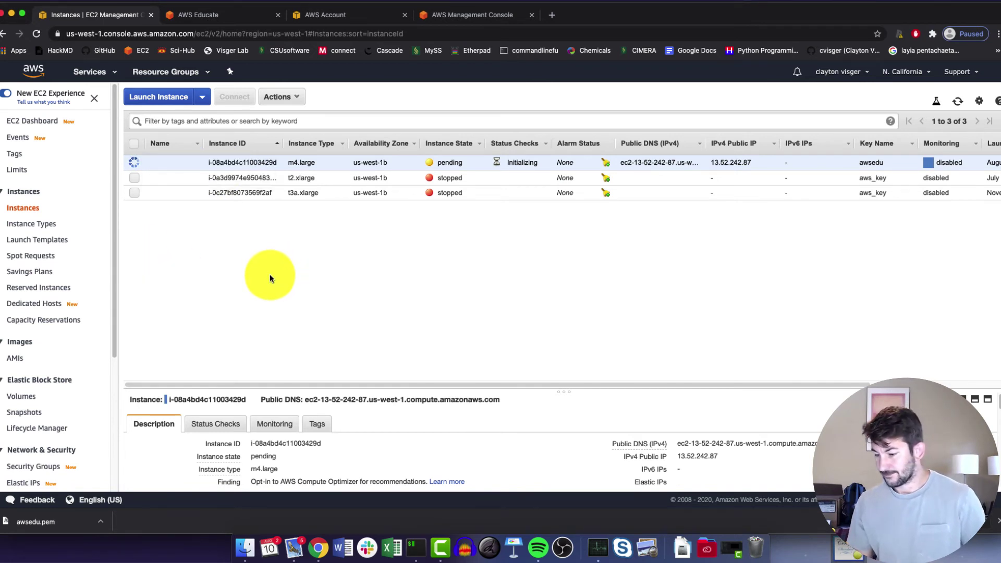
pyautogui.click(193, 162)
pyautogui.write('awseducate')
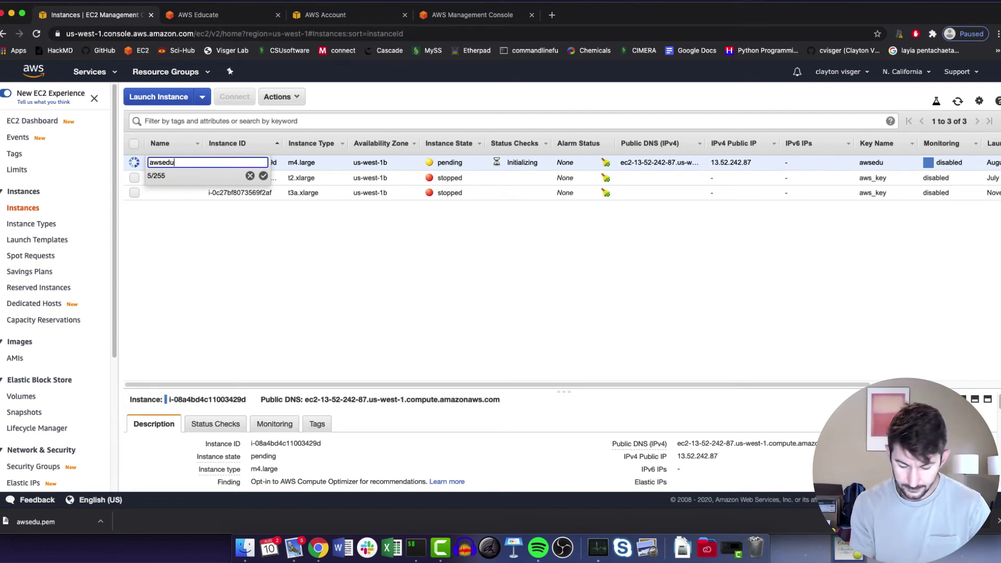
pyautogui.click(263, 176)
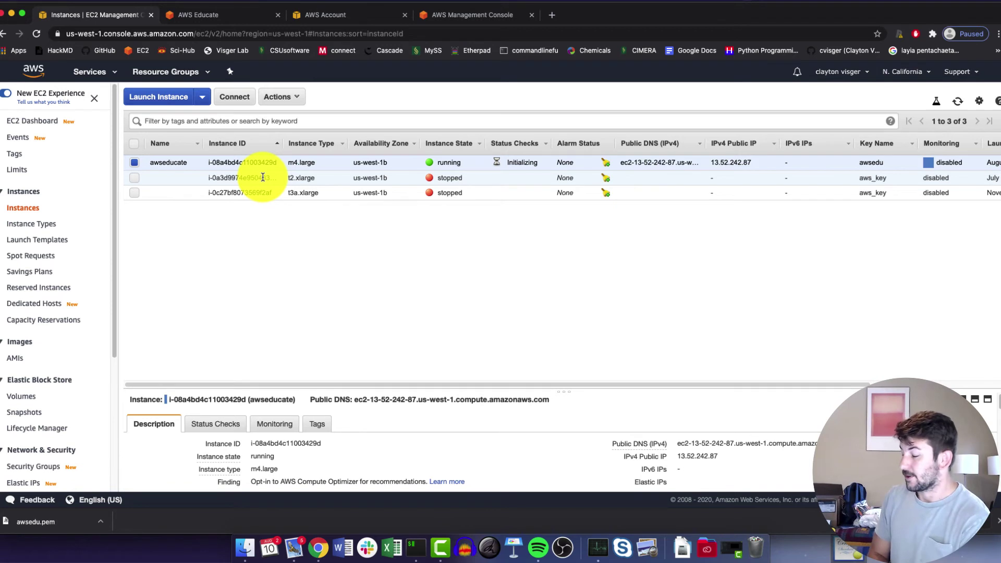
pyautogui.rightClick(439, 163)
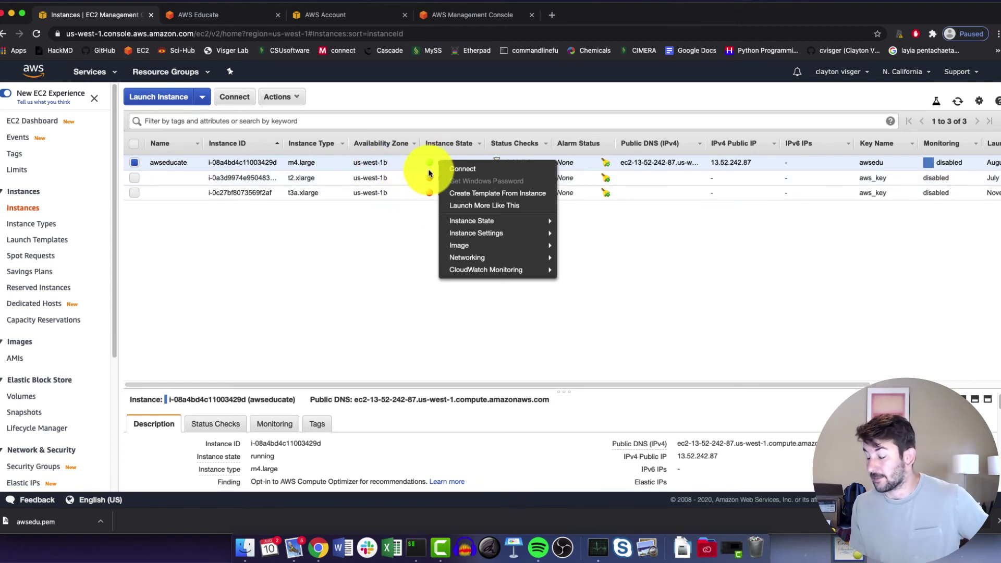
pyautogui.moveTo(485, 239)
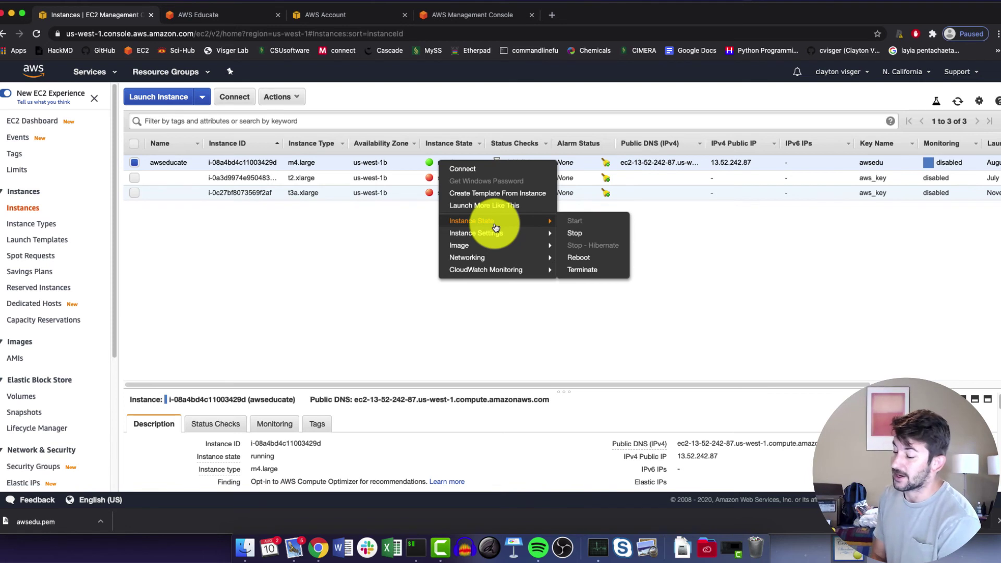
pyautogui.click(327, 165)
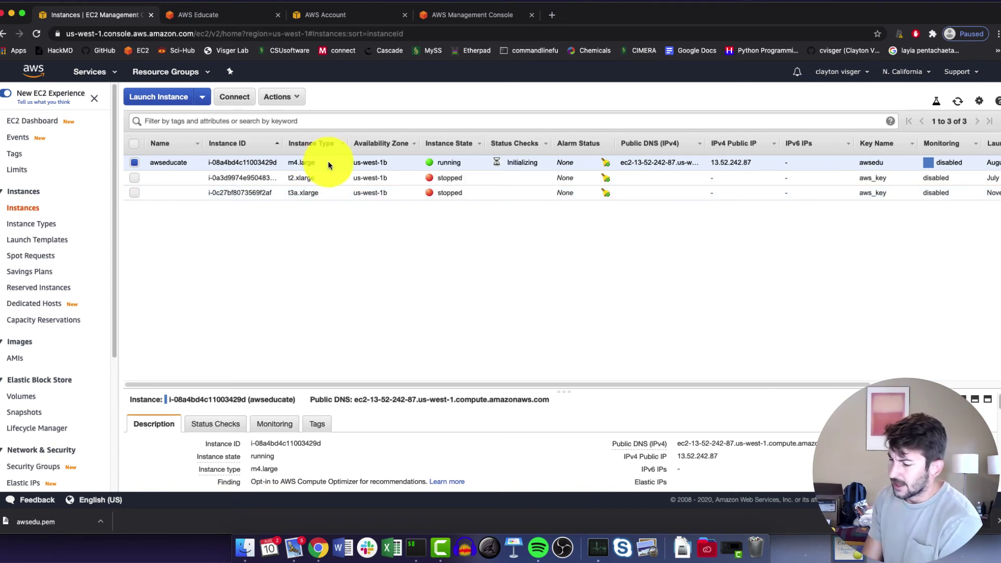
# Stop the running awseducate instance and confirm the stop request.
pyautogui.rightClick(327, 164)
pyautogui.moveTo(417, 217)
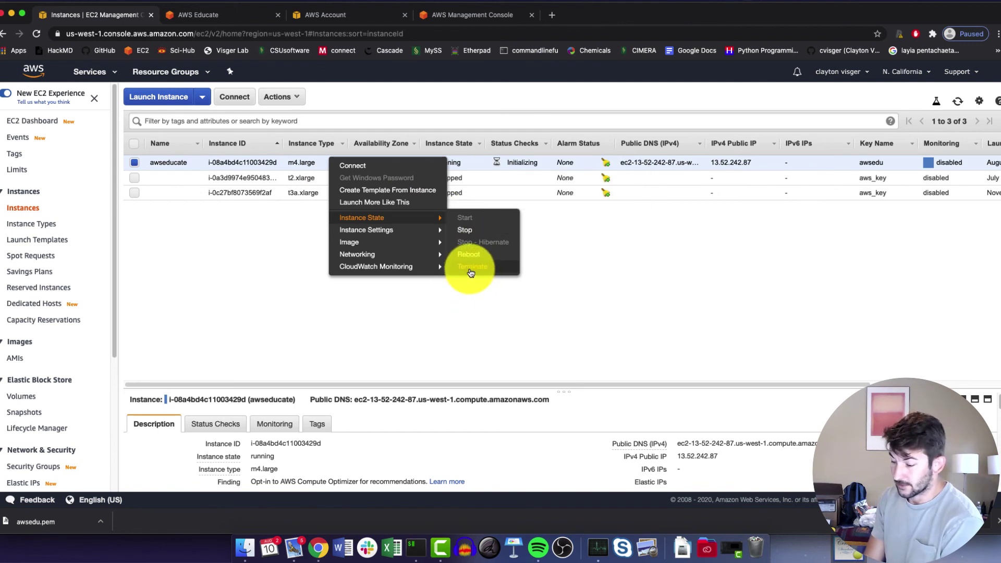
pyautogui.click(463, 230)
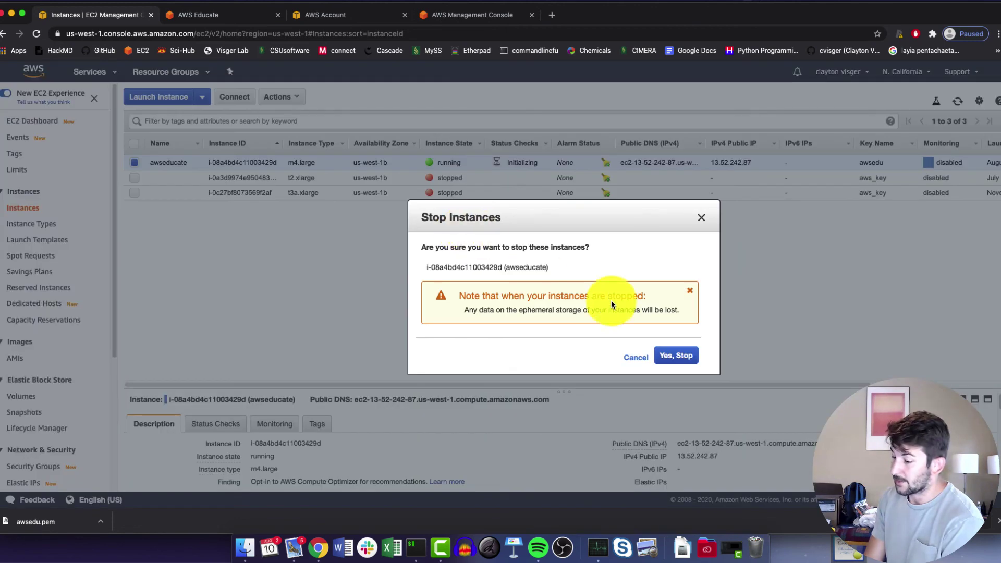
pyautogui.click(691, 361)
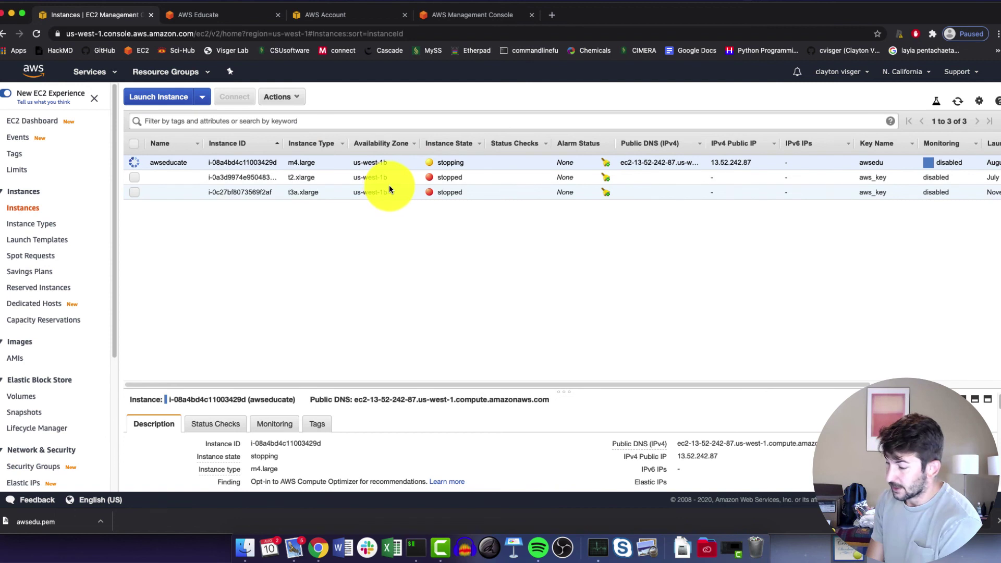
# Examine which instance state actions are offered for the awseducate instance during and after stopping, without applying any.
pyautogui.rightClick(287, 166)
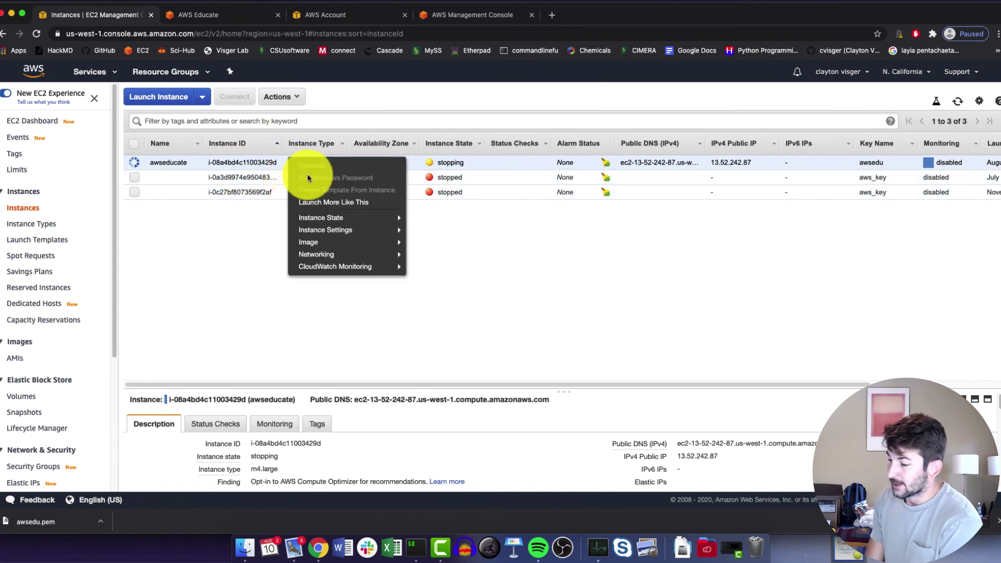
pyautogui.moveTo(358, 218)
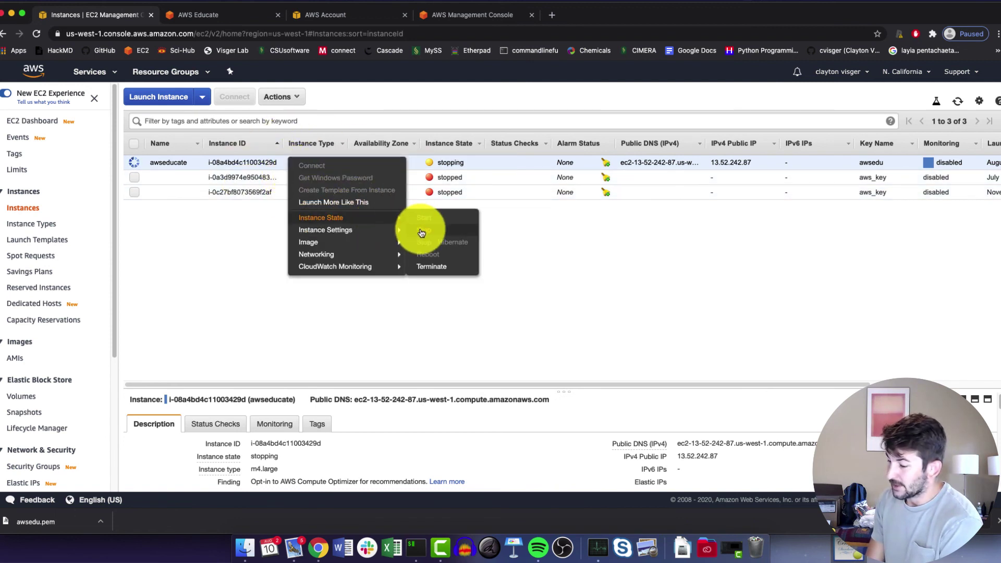
pyautogui.click(224, 239)
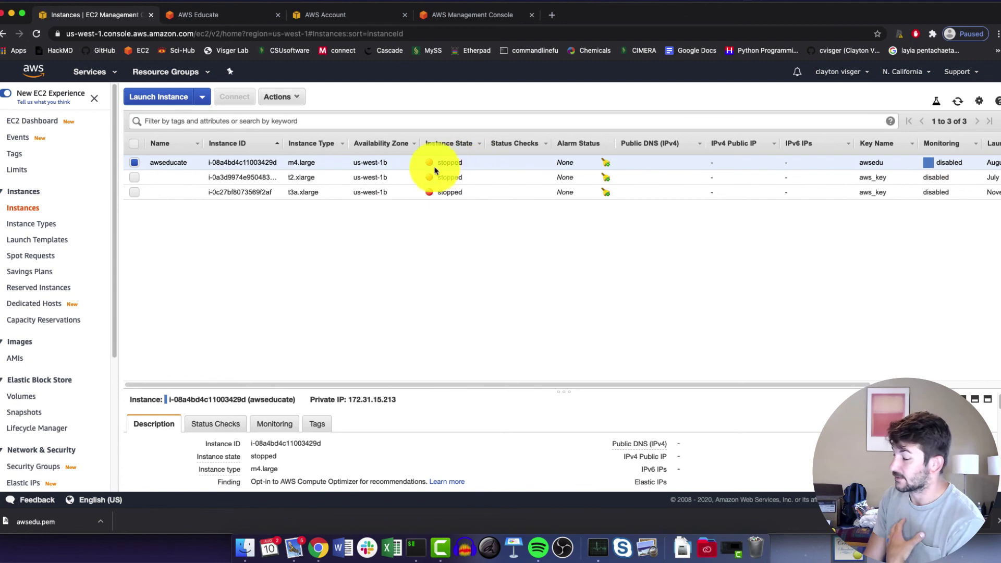
pyautogui.click(33, 211)
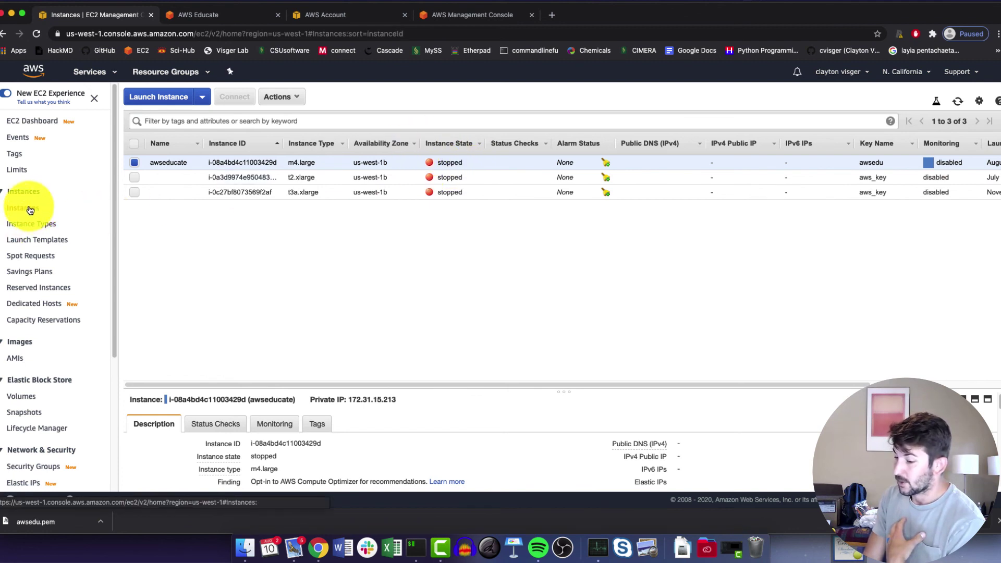
pyautogui.rightClick(409, 163)
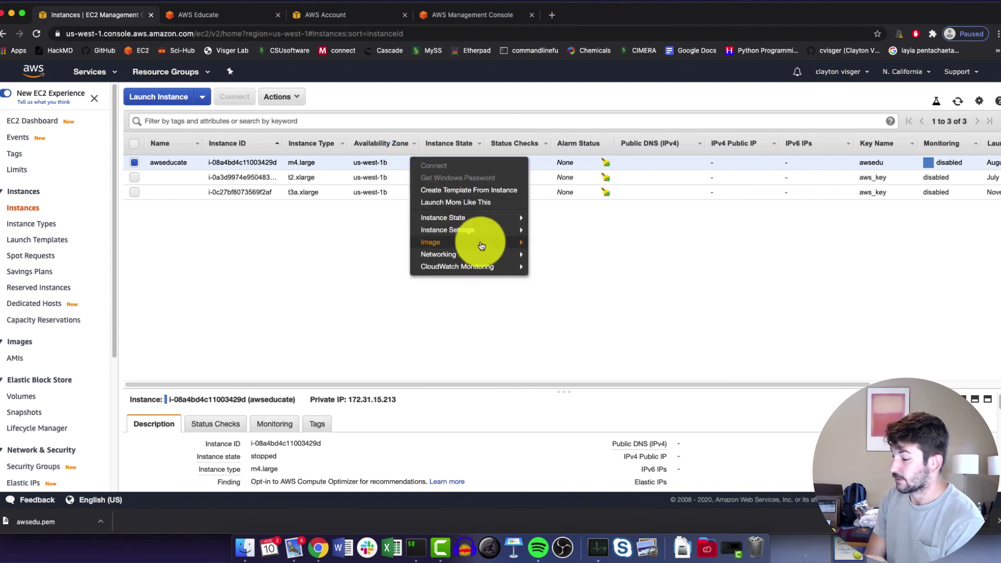
pyautogui.moveTo(476, 219)
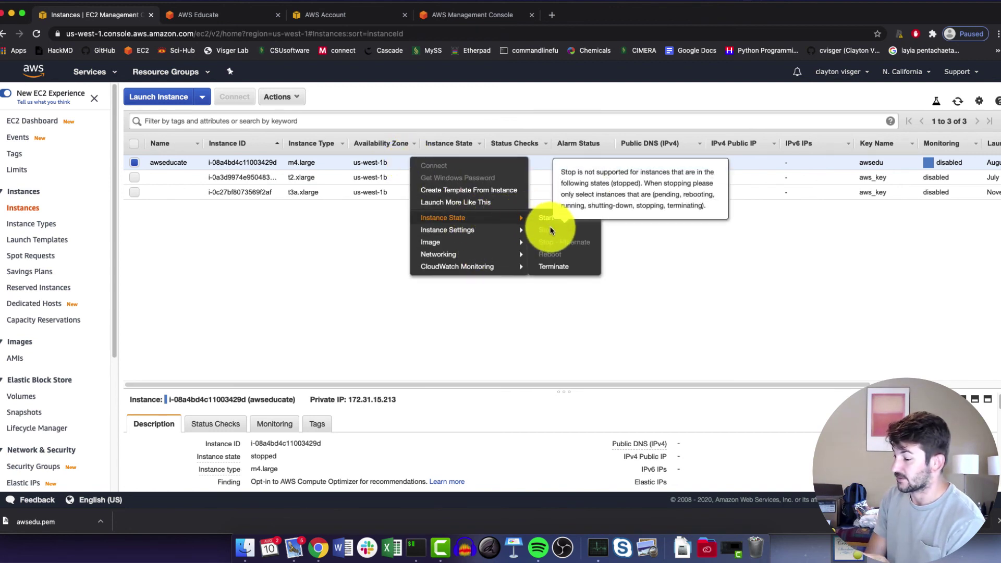
pyautogui.click(336, 314)
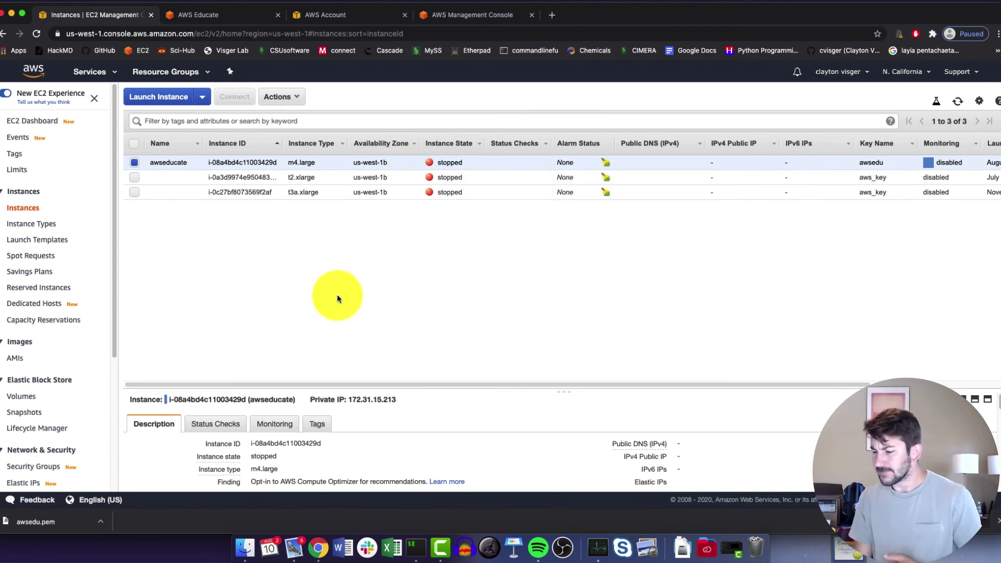
pyautogui.rightClick(364, 159)
pyautogui.moveTo(465, 217)
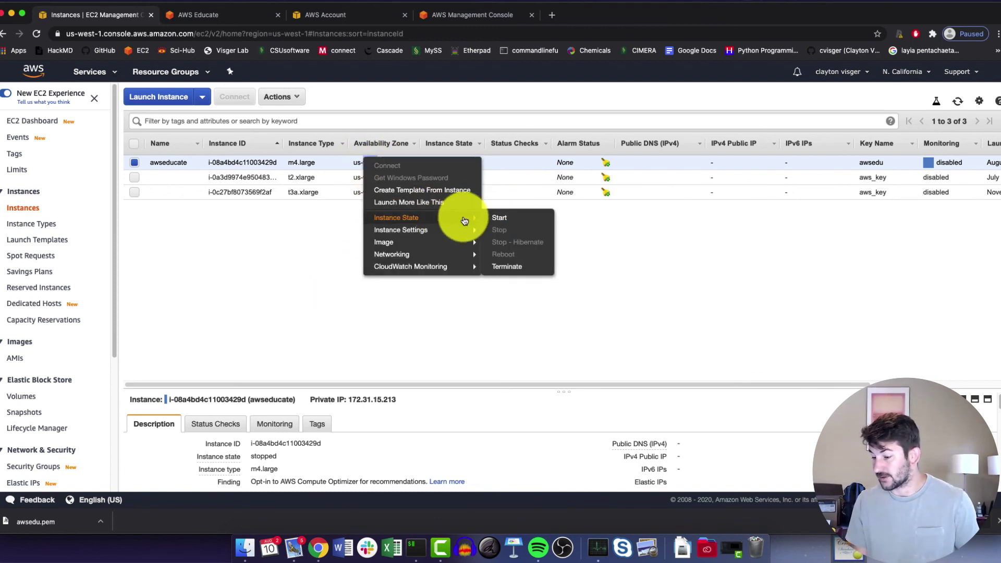
pyautogui.click(237, 280)
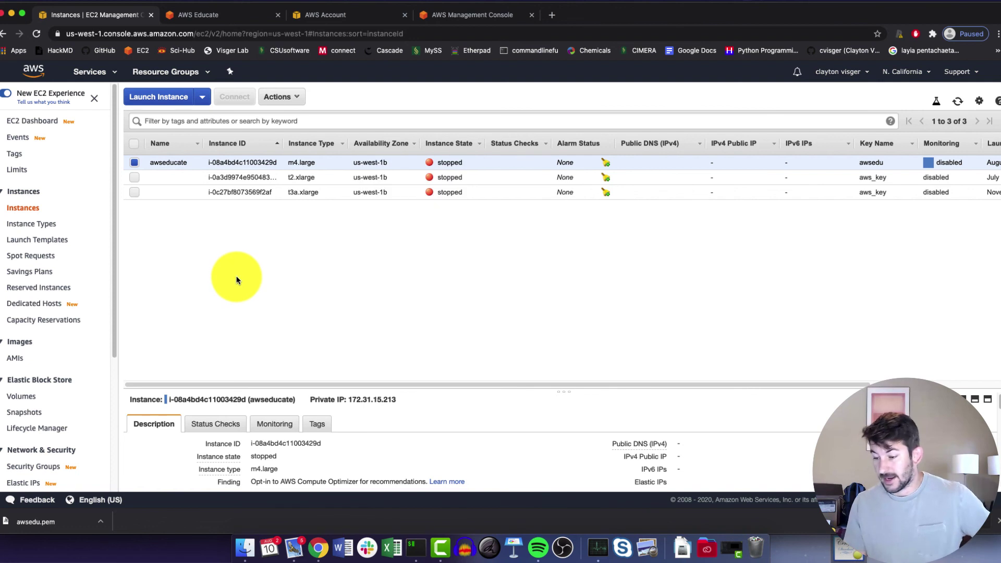